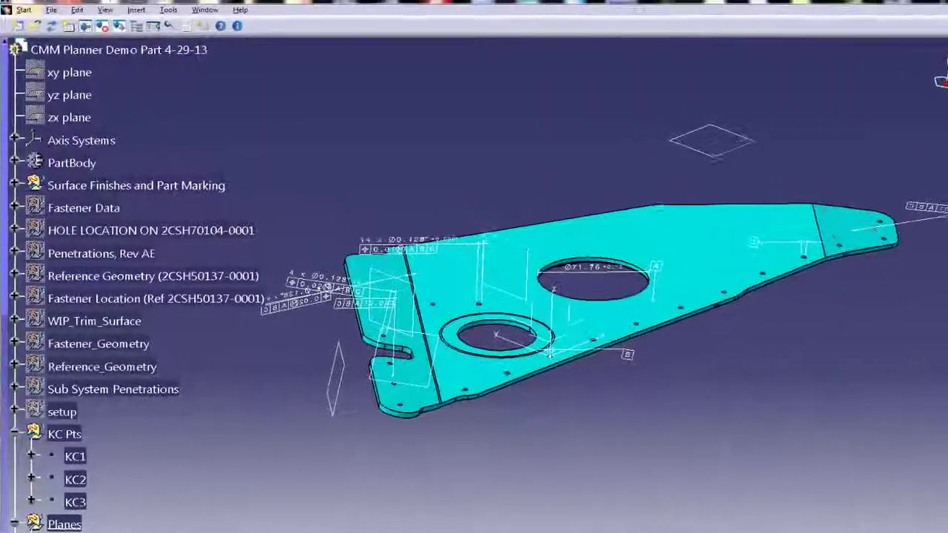
Step: Copy the CMM Planner Demo Part 4-29-13 part and bring it into a new Inspection Planner product
left_click(141, 43)
right_click(141, 43)
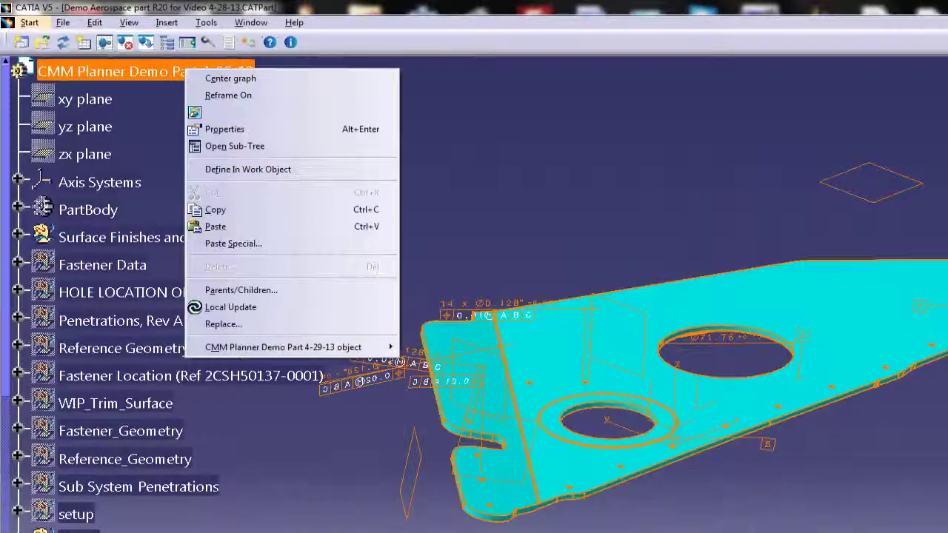
left_click(216, 210)
left_click(30, 22)
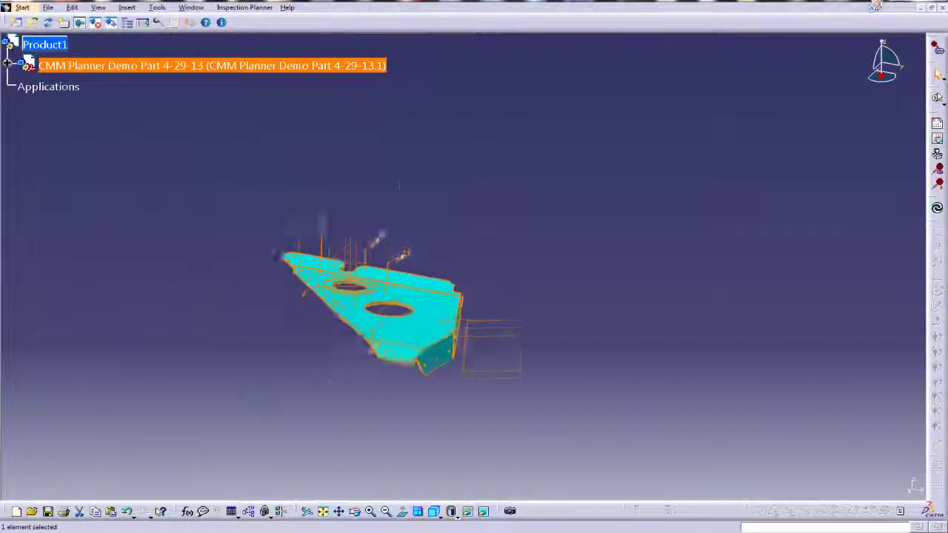
Step: Orient the inserted plate and expand its specification tree to show the axis systems, including DAT ABC
left_click(326, 326)
middle_click_drag(326, 326, 593, 229)
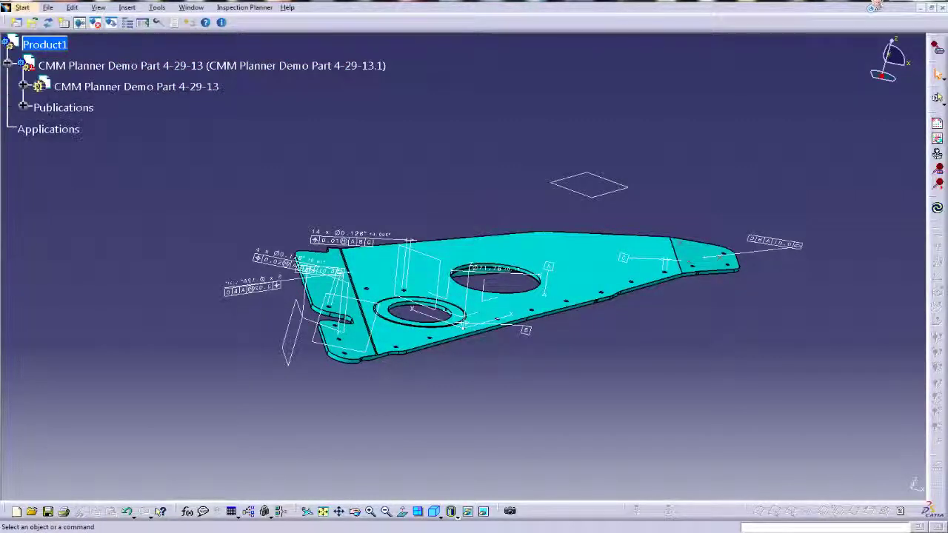
left_click(23, 86)
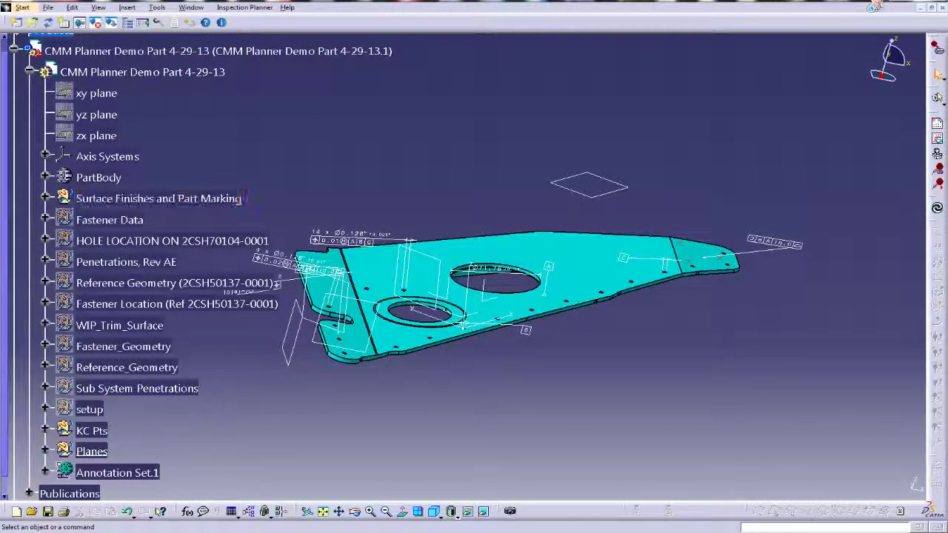
left_click(46, 155)
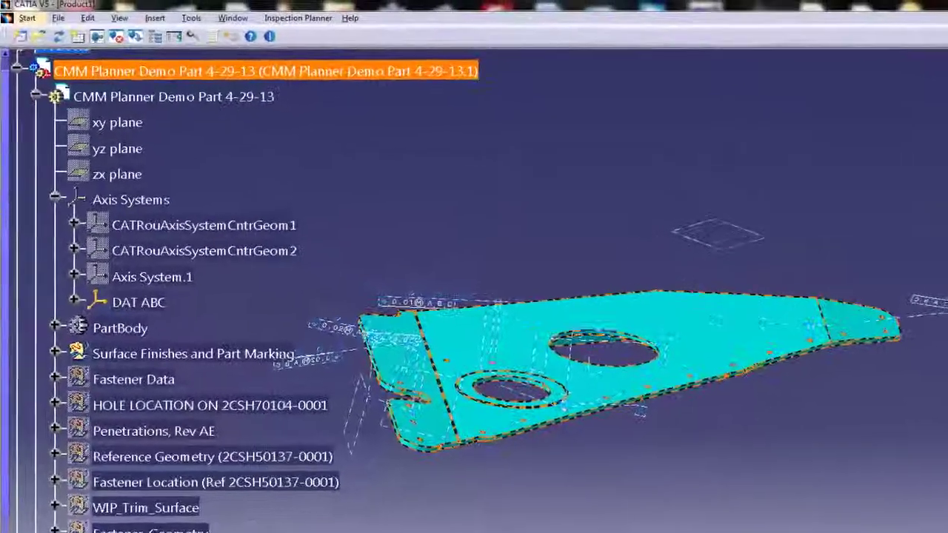
Step: Review the inspection planner's Post Processor and Probe Builder settings in the options
left_click(167, 10)
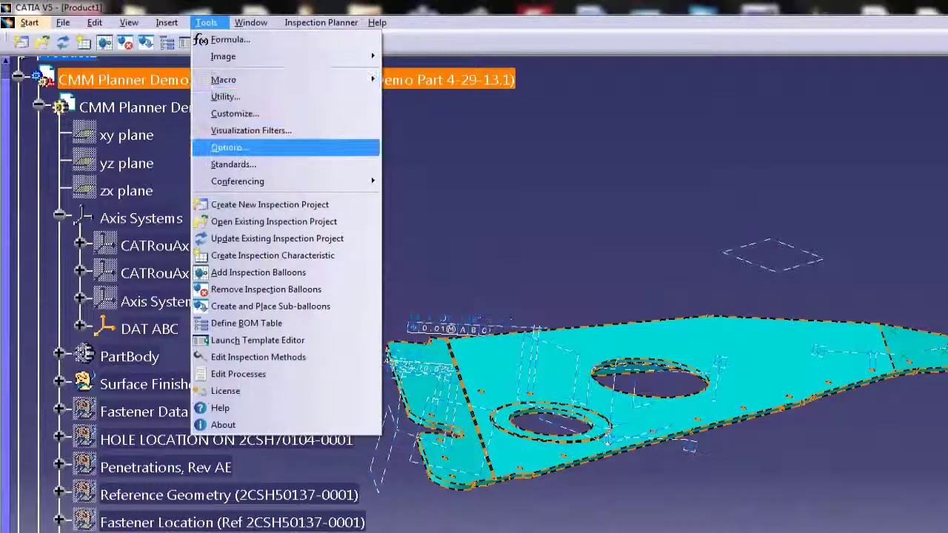
left_click(226, 148)
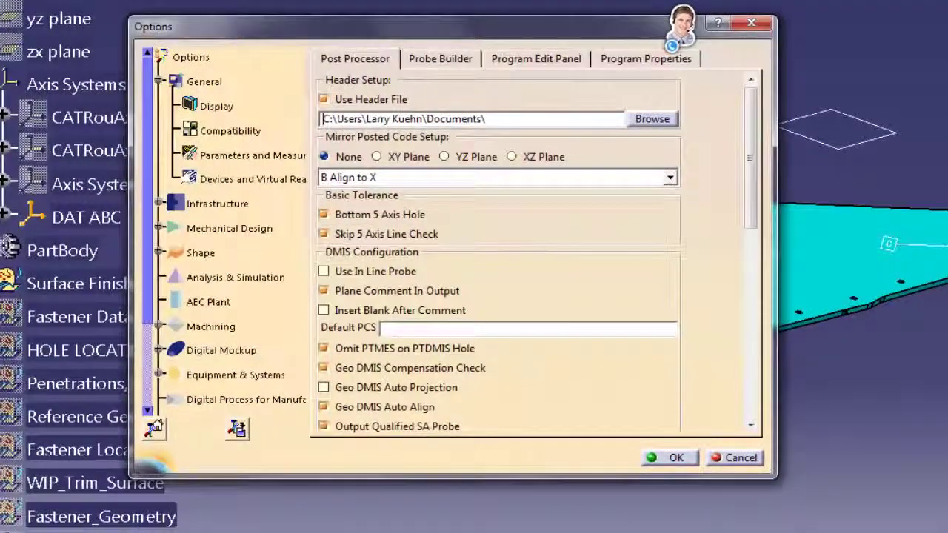
left_click(440, 59)
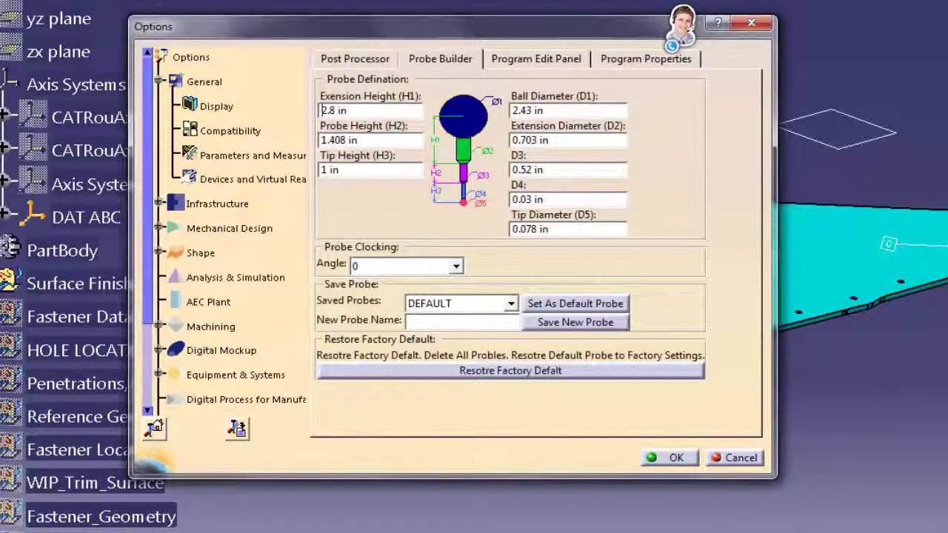
key("ctrl+shift+Tab")
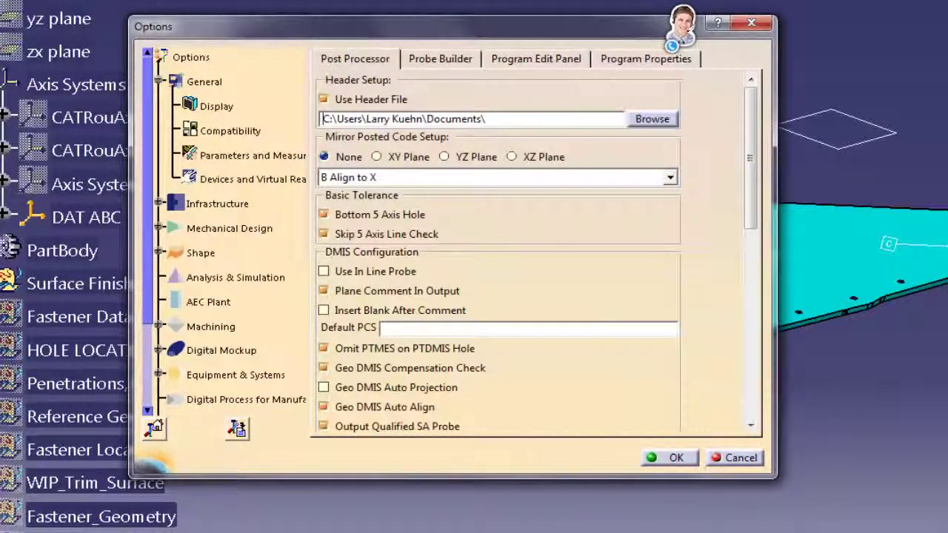
left_click(669, 458)
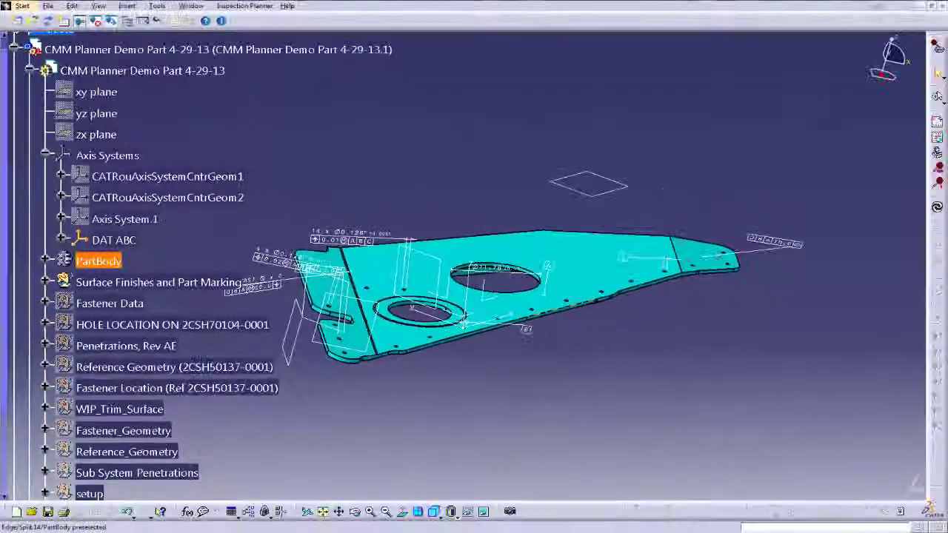
Step: Create a new inspection plan named progcmm with DAT ABC as both plan axis and probe axis
middle_click_drag(570, 304, 593, 259)
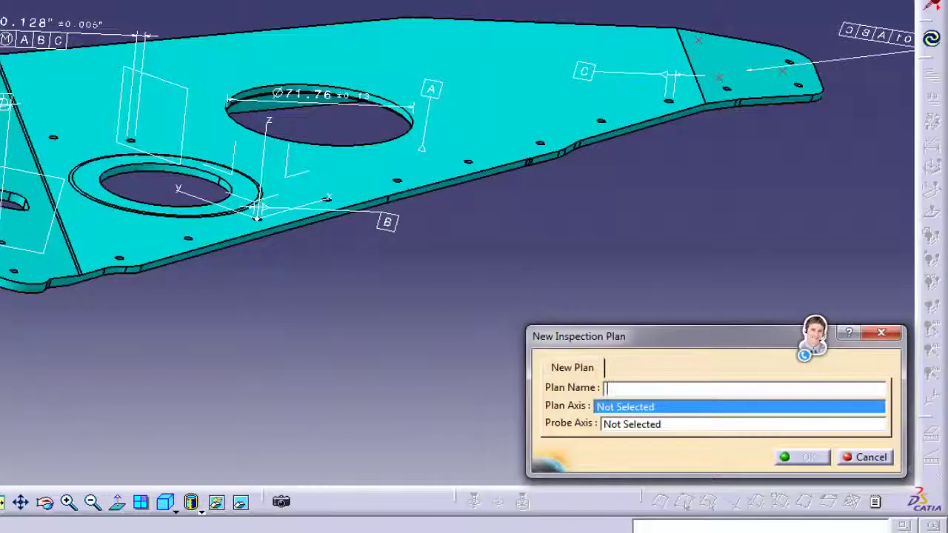
type("pro")
type("gcn:m")
left_click(258, 216)
left_click(257, 216)
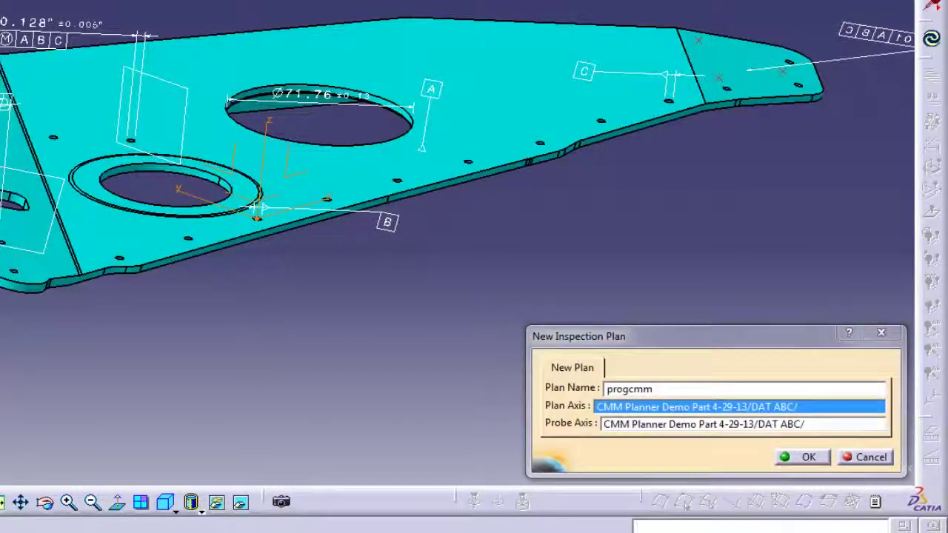
key("Return")
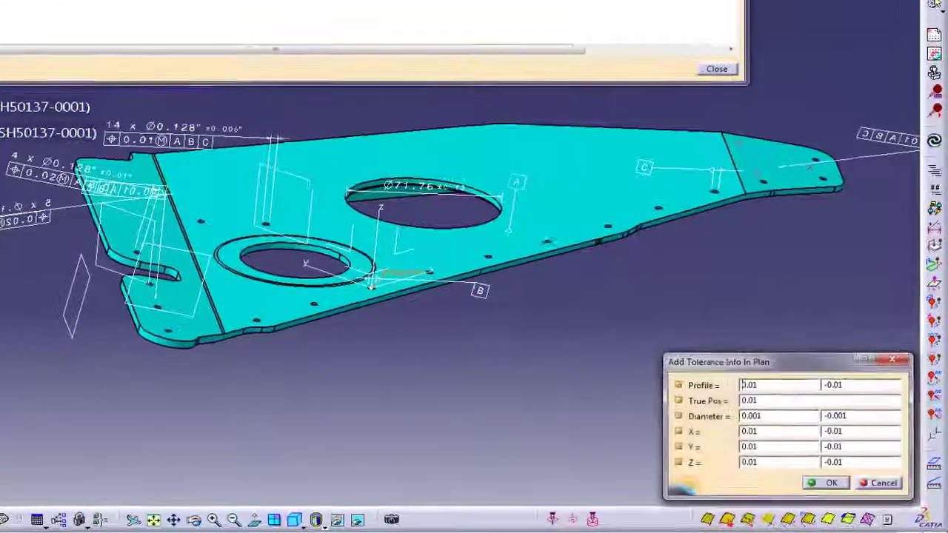
Step: Add the default tolerance info to the plan and turn on Approach Dist GoTo with a value of 0.5 in
middle_click_drag(393, 272, 535, 260)
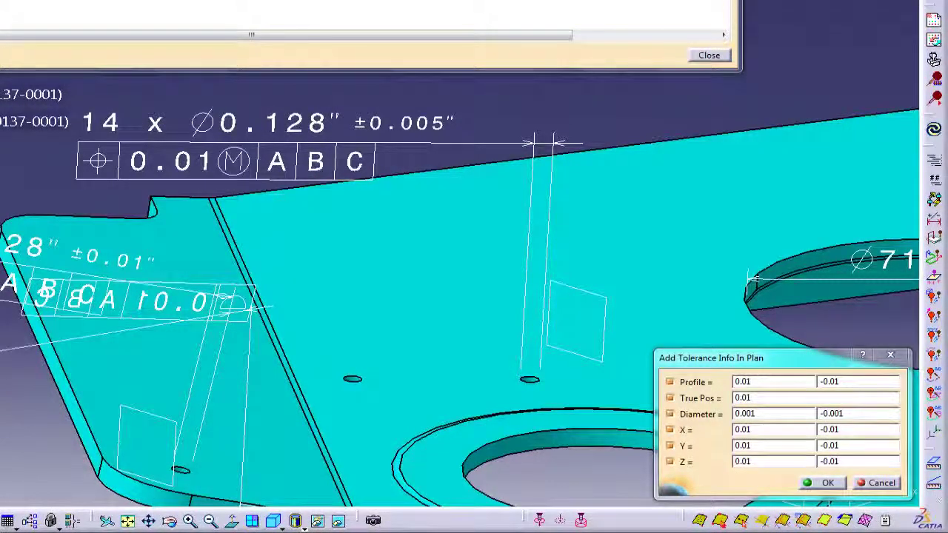
left_click(822, 483)
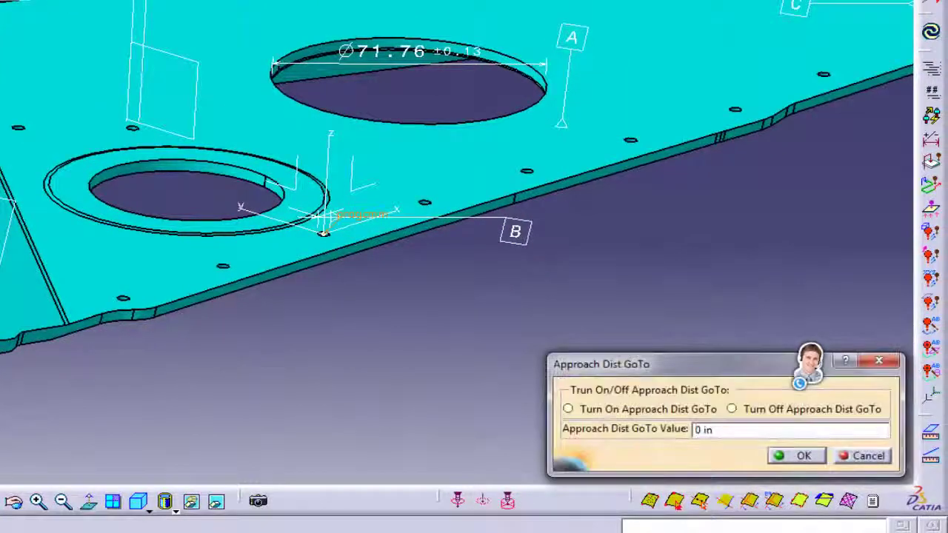
left_click(569, 409)
triple_click(700, 430)
key("BackSpace")
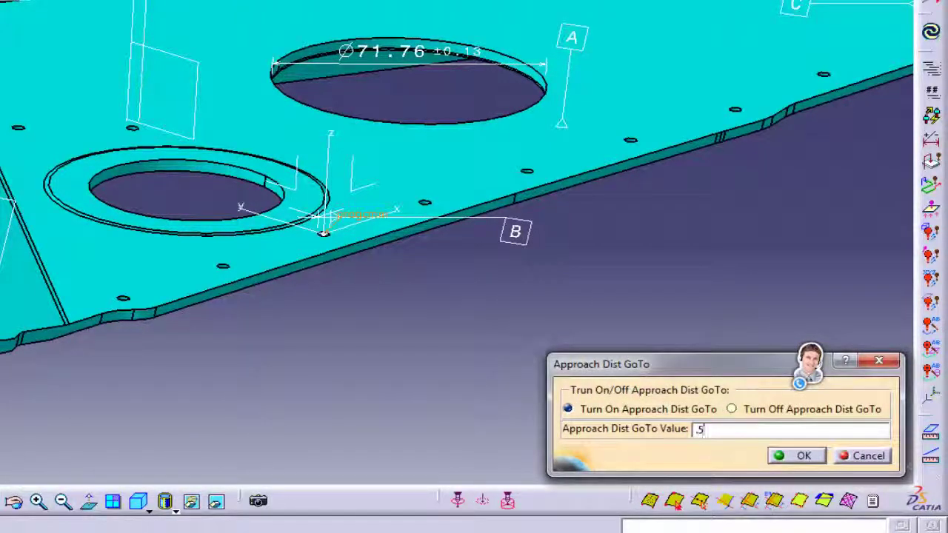
type(".5")
key("Return")
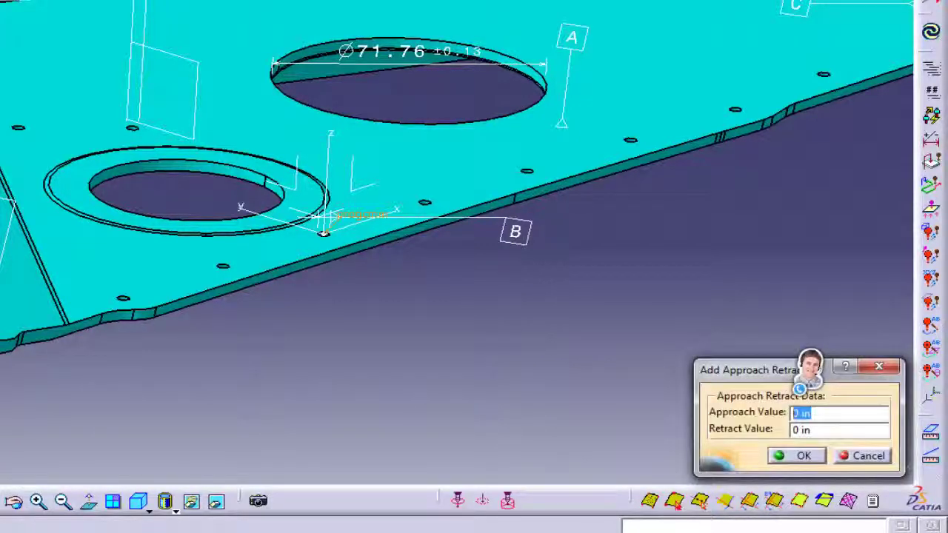
Step: Set the approach and retract values to 0.05 in and insert GoToPoint at X 0, Y 0, Z 5 in
key("BackSpace")
key("Tab")
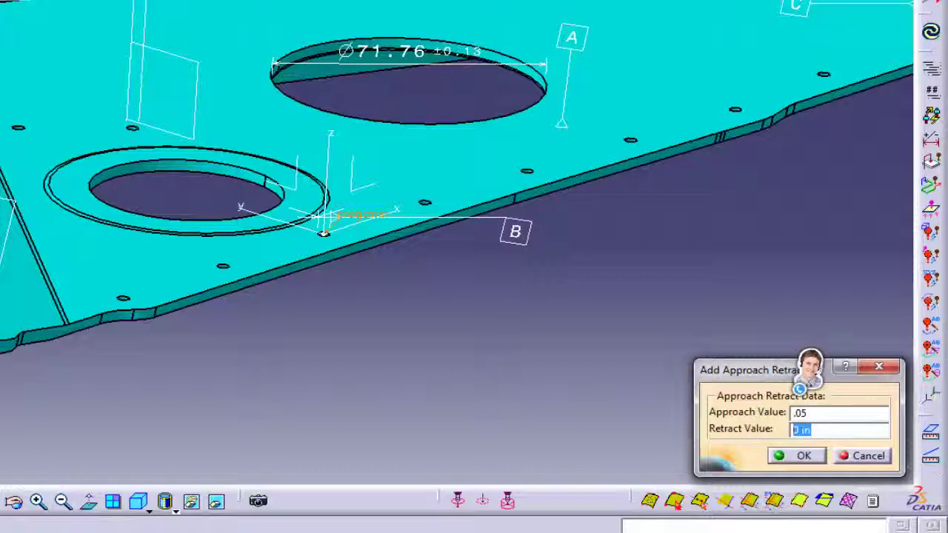
key("BackSpace")
key("Return")
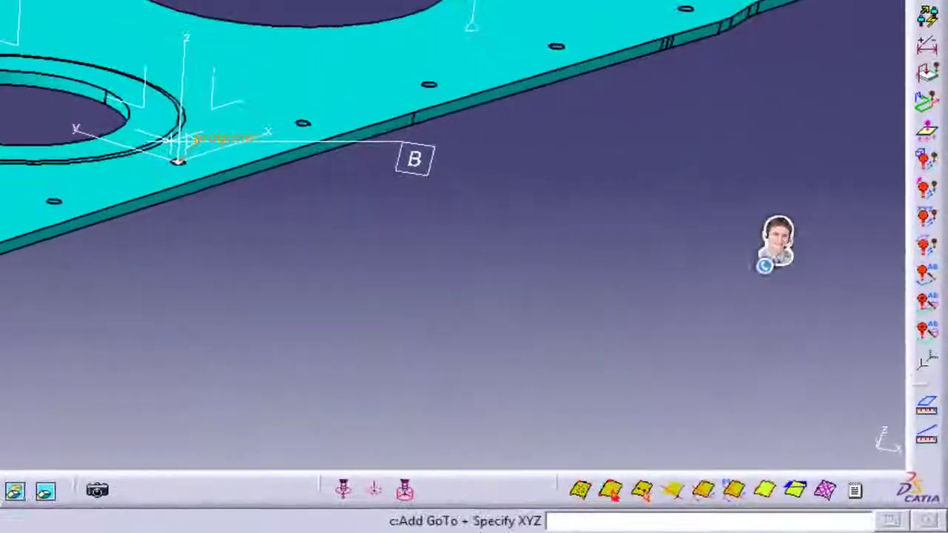
left_click(937, 371)
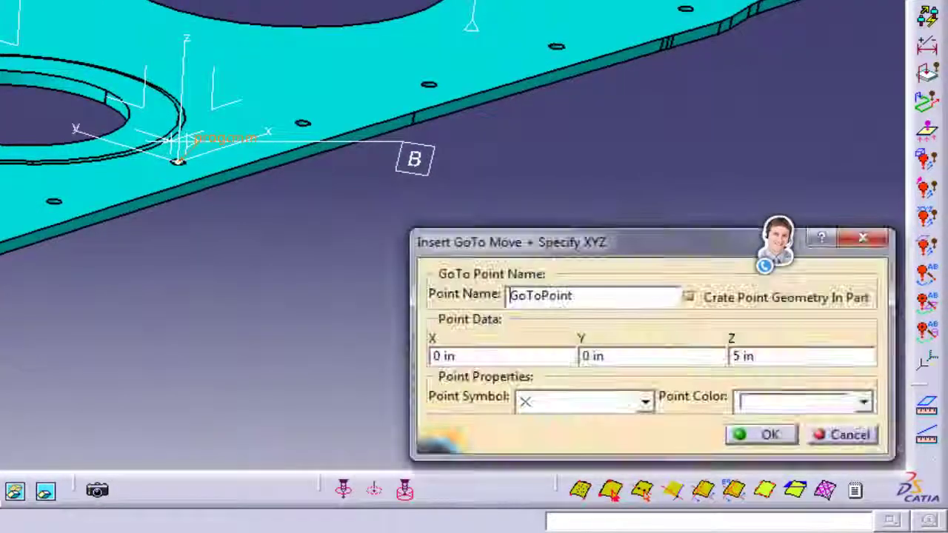
key("Return")
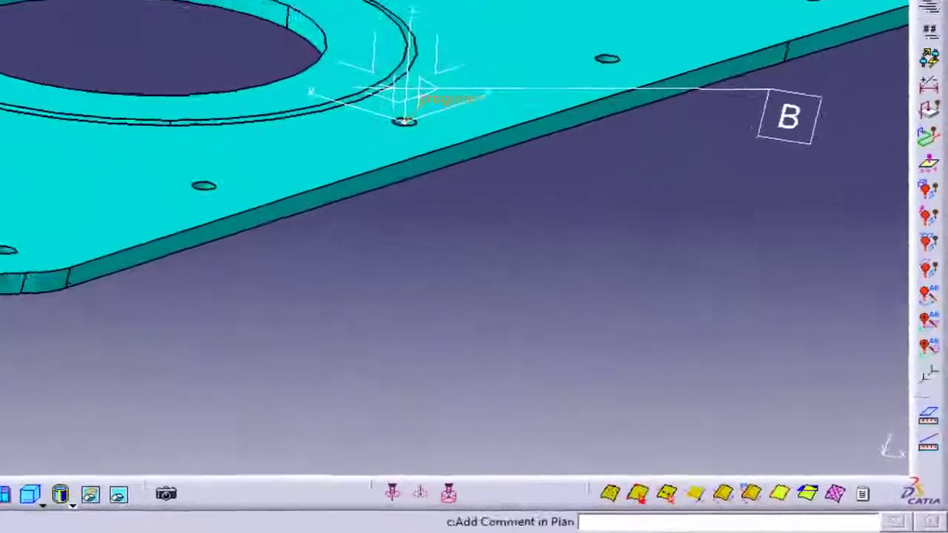
Step: Add a REPORT comment with the text "Insp KC Holes" to the inspection plan
left_click(938, 252)
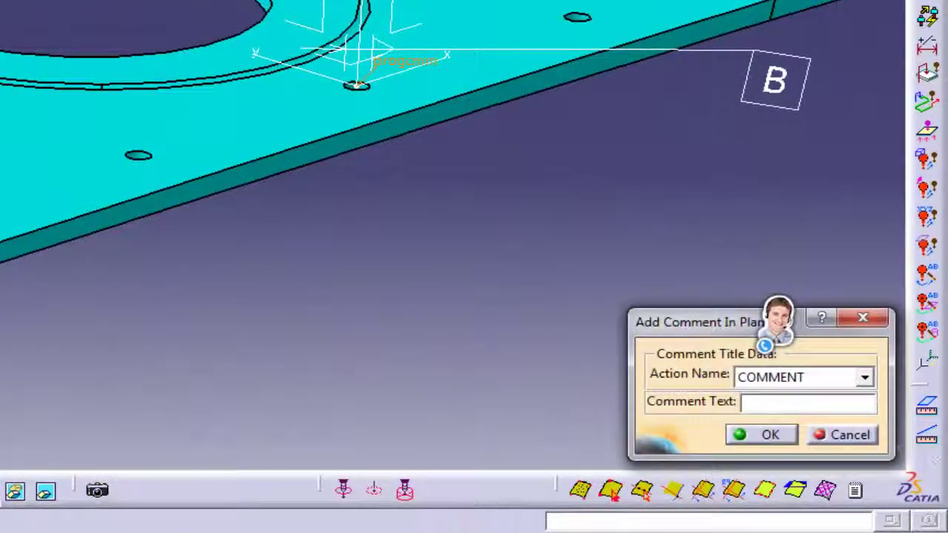
left_click(865, 377)
left_click(773, 413)
left_click(778, 404)
type("Ins")
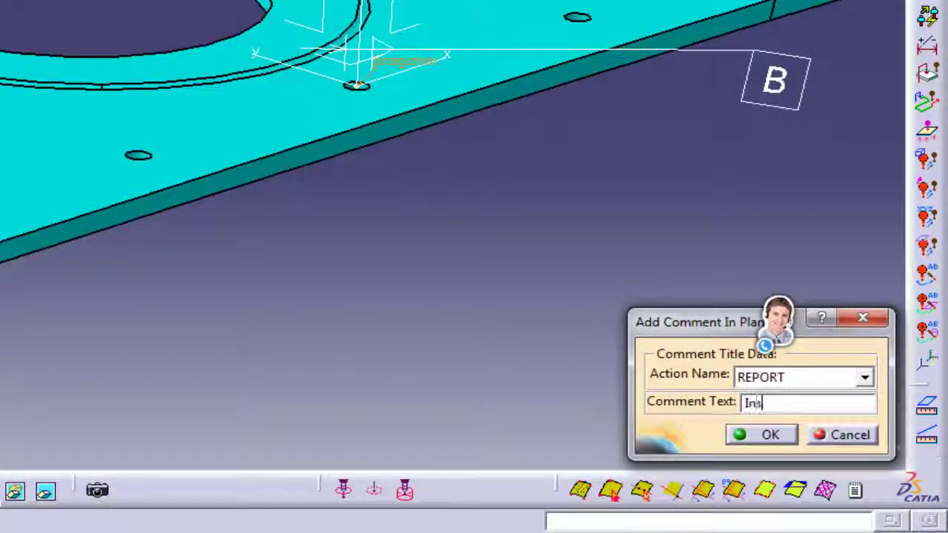
type("p KC Ho")
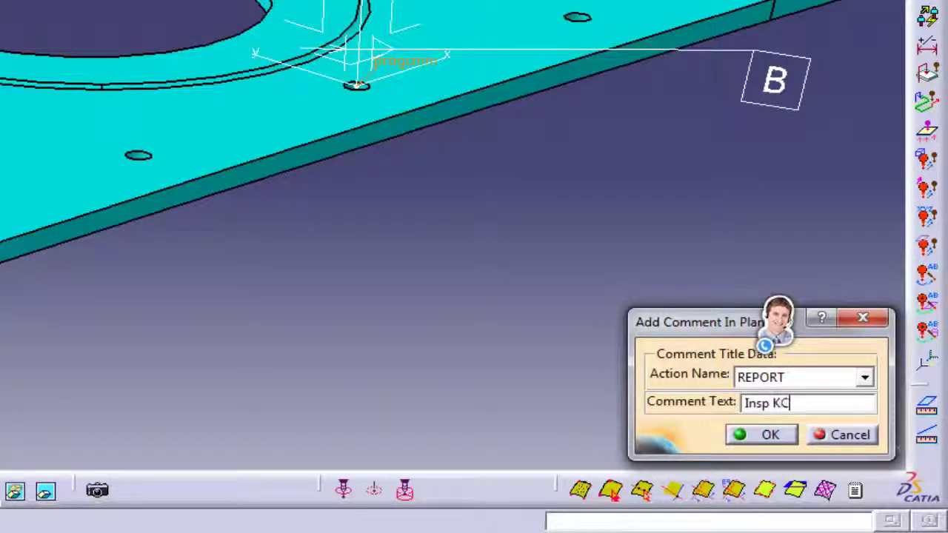
type("le")
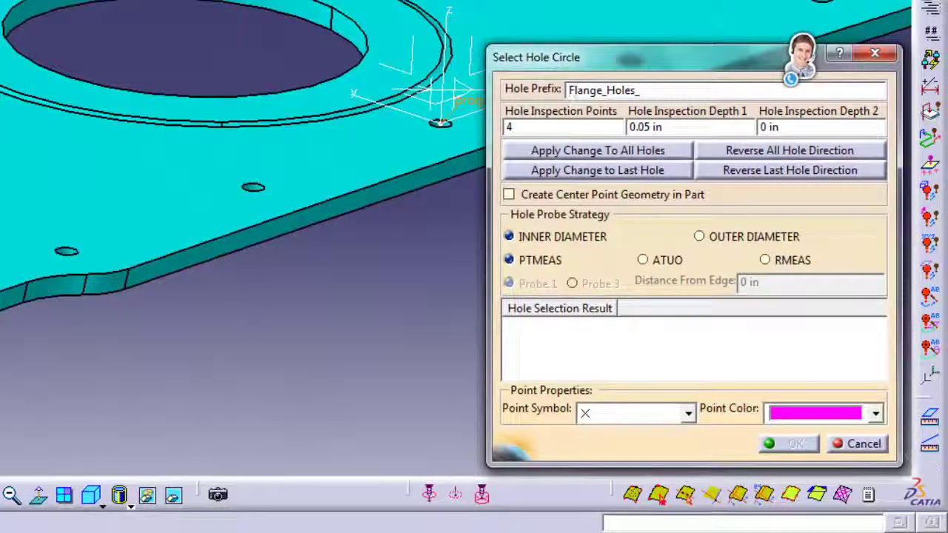
Step: Set the hole prefix to KC_Holes_ for the hole circle inspection
left_click_drag(515, 129, 509, 128)
left_click_drag(665, 127, 628, 128)
left_click_drag(642, 90, 569, 90)
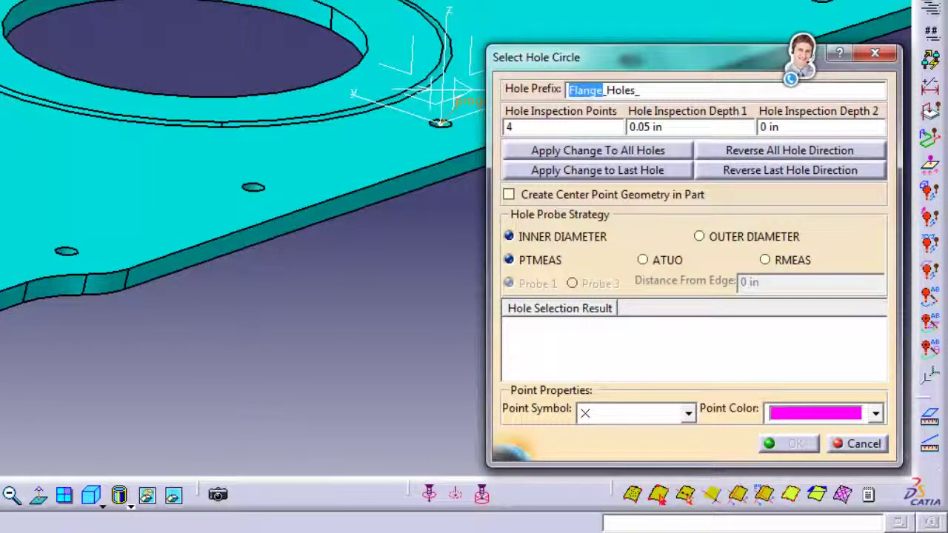
type("KC")
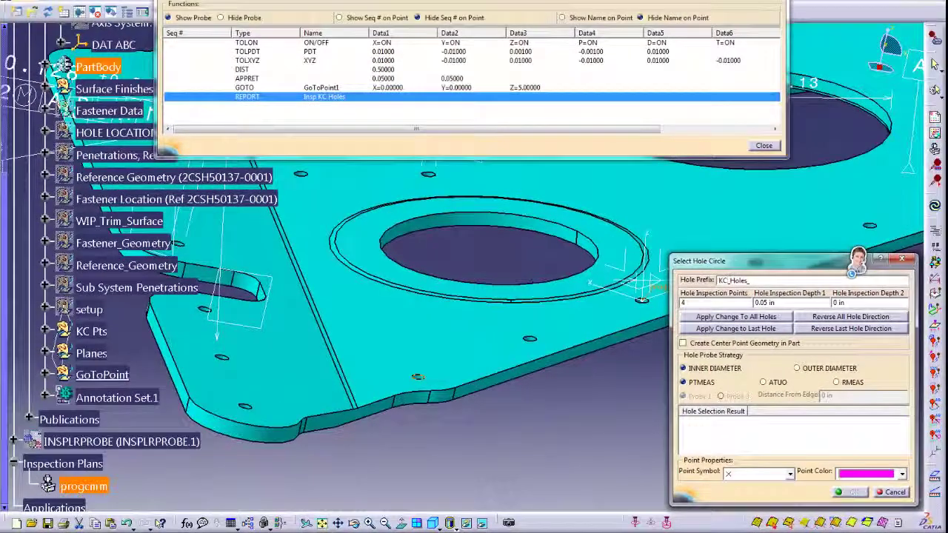
Step: Select the circles of the small holes along the plate's long scalloped edge, working from the slotted end toward datum C
left_click(418, 377)
left_click(529, 339)
middle_click_drag(530, 338, 390, 364)
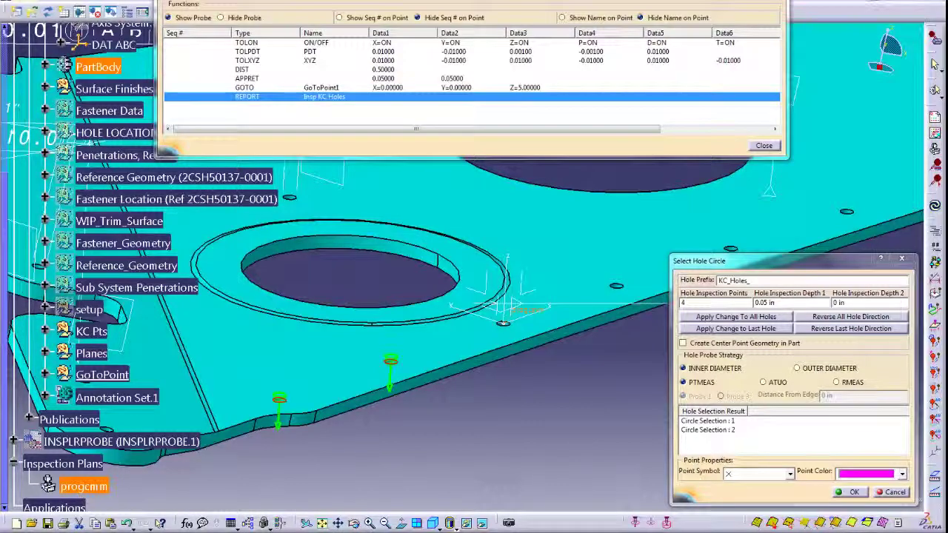
mouse_move(528, 366)
middle_mouse_down()
mouse_move(457, 366)
mouse_move(468, 297)
mouse_move(524, 311)
mouse_move(255, 356)
middle_mouse_up()
left_click(528, 340)
left_click(527, 265)
middle_click_drag(528, 265, 206, 373)
left_click(485, 277)
mouse_move(484, 277)
middle_mouse_down()
mouse_move(450, 301)
mouse_move(227, 388)
middle_mouse_up()
left_click(522, 293)
mouse_move(523, 293)
middle_mouse_down()
mouse_move(204, 427)
mouse_move(184, 460)
middle_mouse_up()
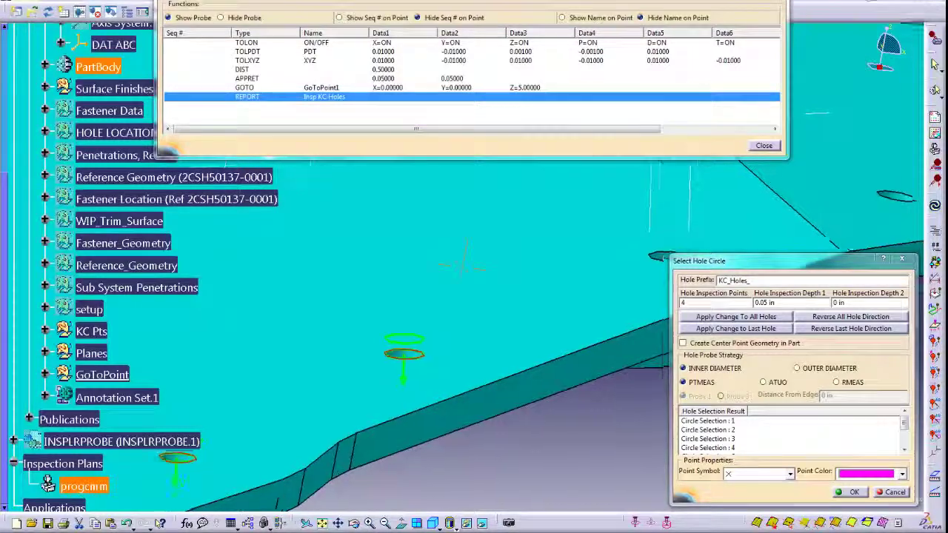
Step: Include the hole at datum C, reverse all hole directions, and add the selected holes to the plan
middle_click_drag(183, 457, 229, 387)
left_click(493, 291)
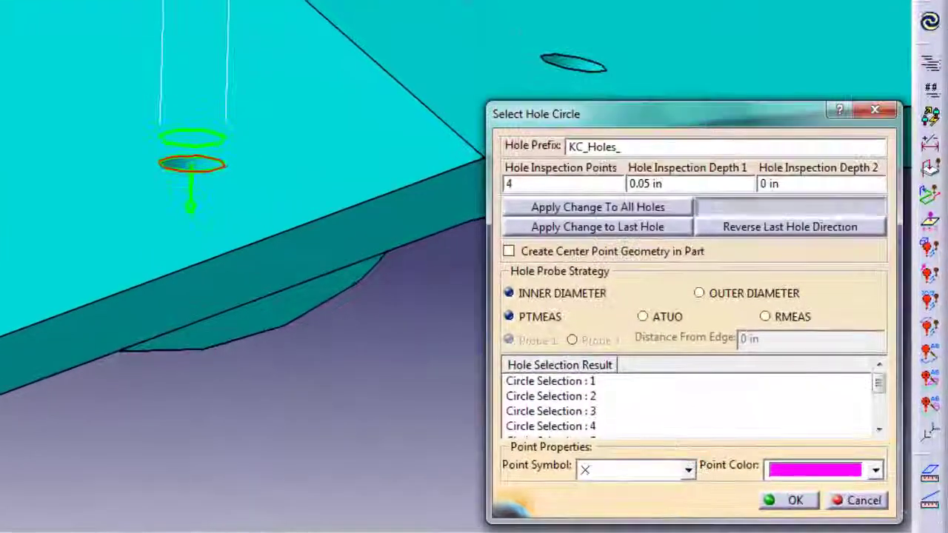
left_click(790, 207)
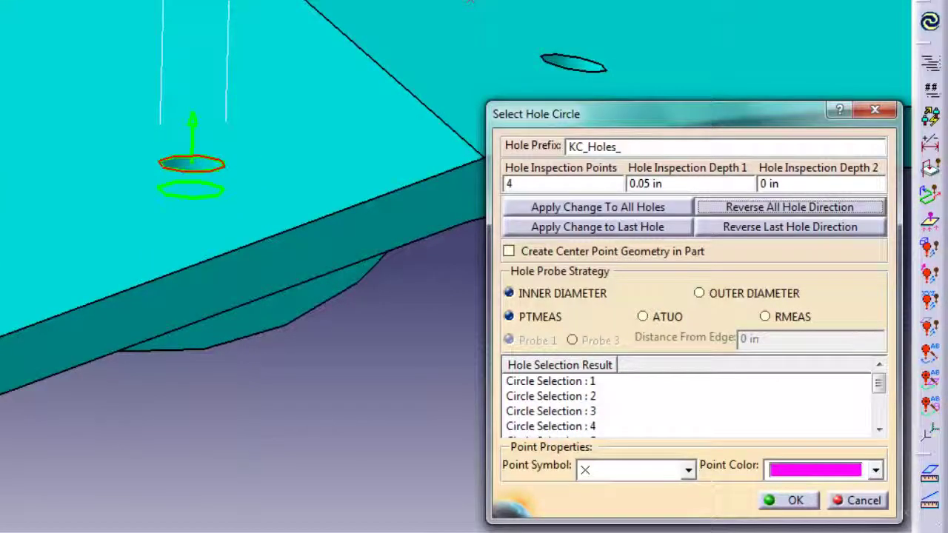
left_click(787, 501)
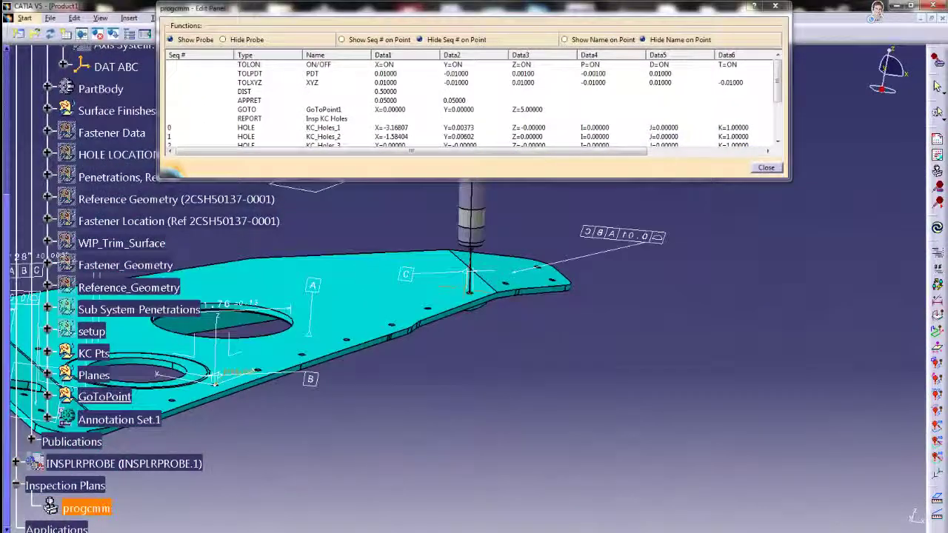
Step: Add surface points KC1, KC2 and KC3 on the plate's tip face to the plan and show the names on the points
mouse_move(474, 333)
middle_mouse_down()
mouse_move(571, 309)
mouse_move(477, 320)
middle_mouse_up()
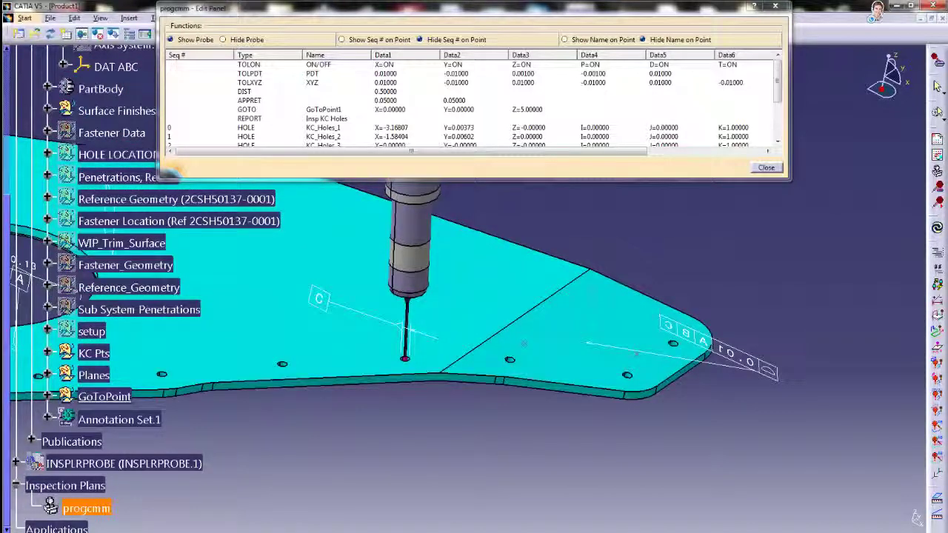
left_click(47, 353)
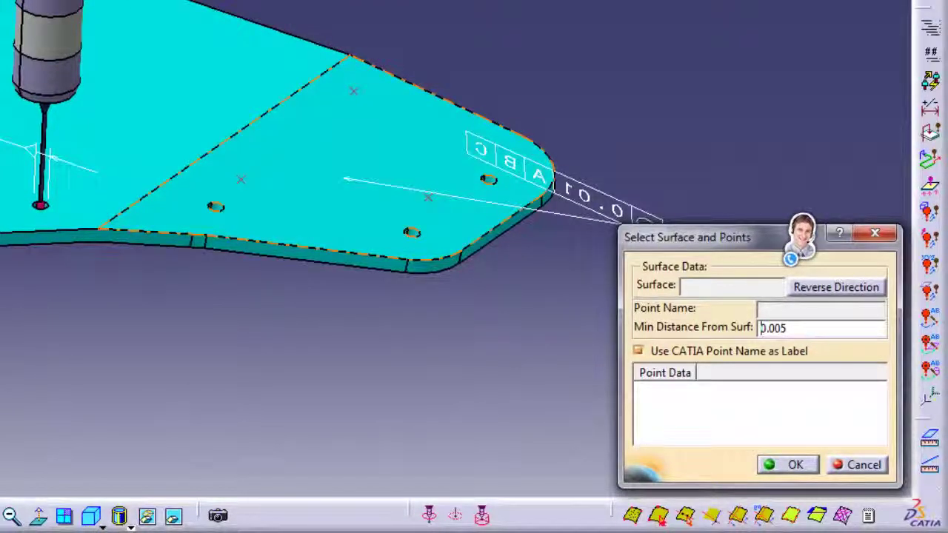
left_click(296, 169)
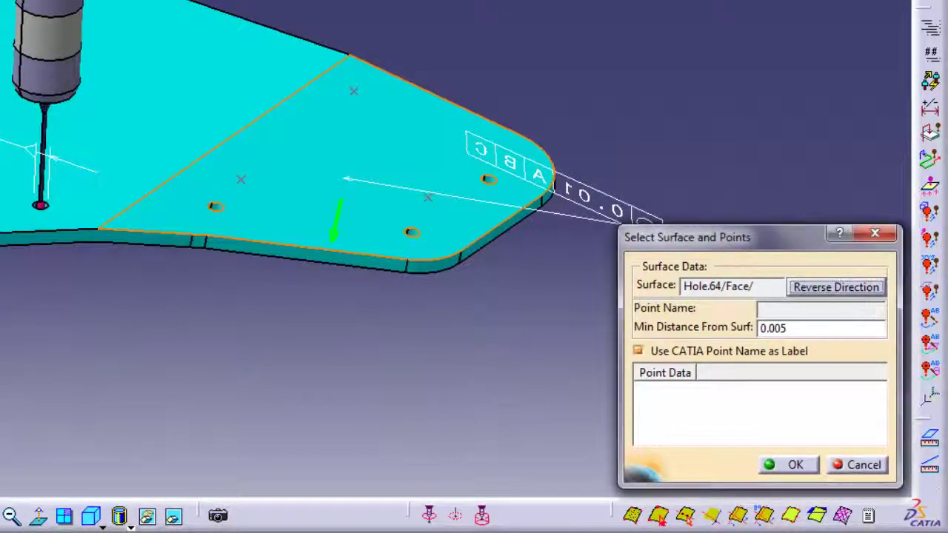
left_click(354, 91)
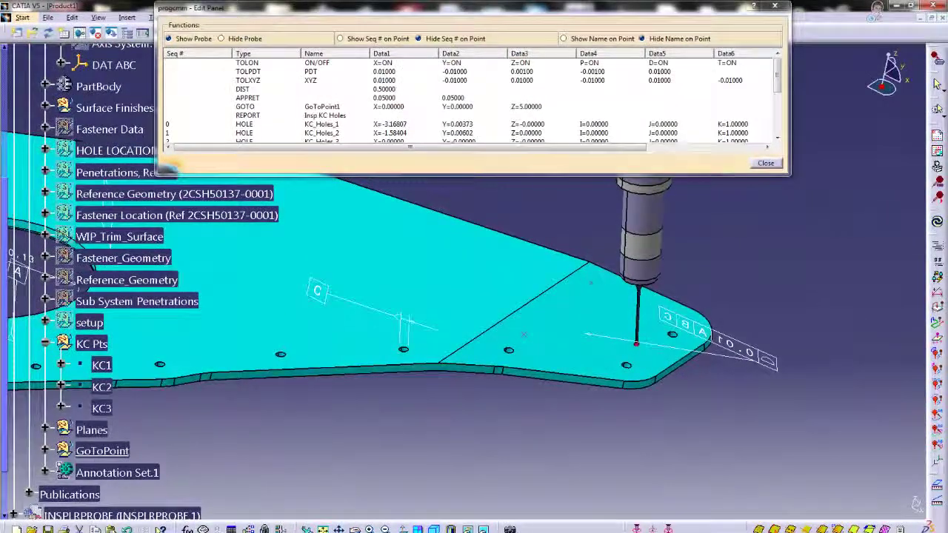
left_click(564, 38)
middle_click(547, 334)
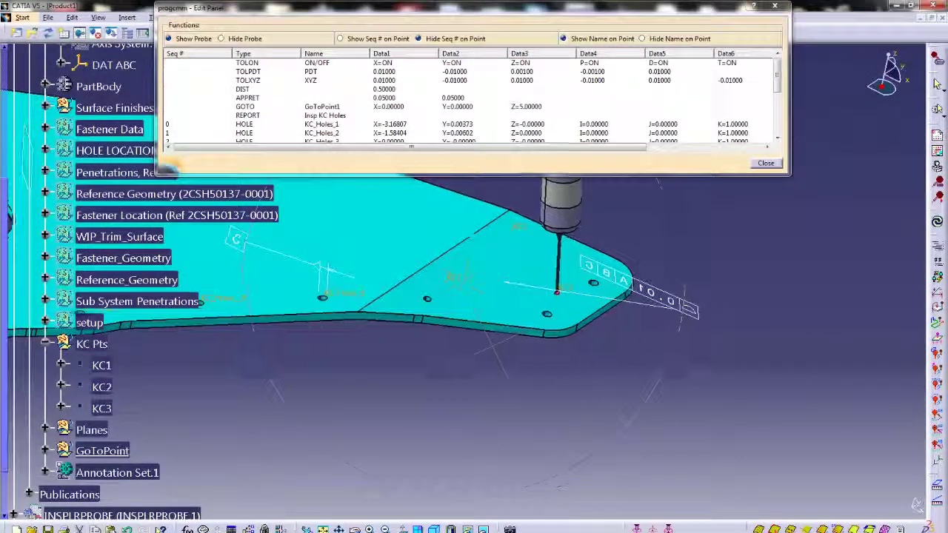
Step: Add a GoTo point named InspectionPoint on the horizontal clearance plane, just outside the scalloped edge near the tip
middle_click_drag(493, 346, 761, 303)
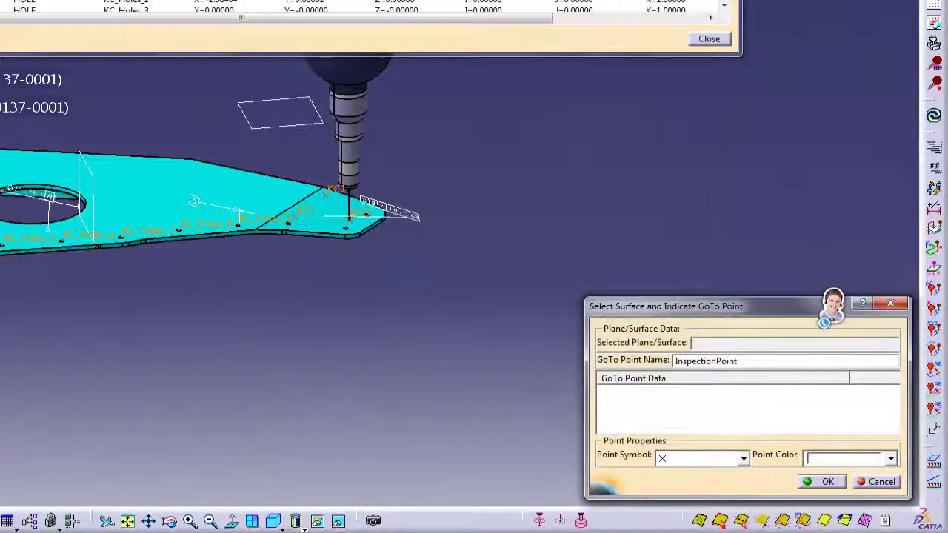
left_click(287, 126)
middle_click_drag(319, 273, 281, 352)
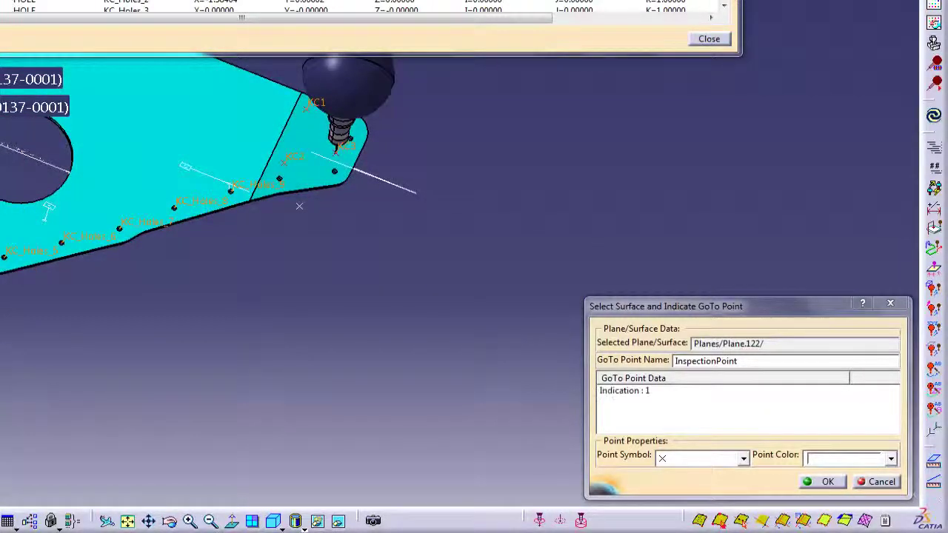
left_click(822, 482)
Step: Create 4 Edge_ points on the tip's straight side face below the small holes, offset 0.05 in from its upper edge
middle_click_drag(518, 385, 507, 281)
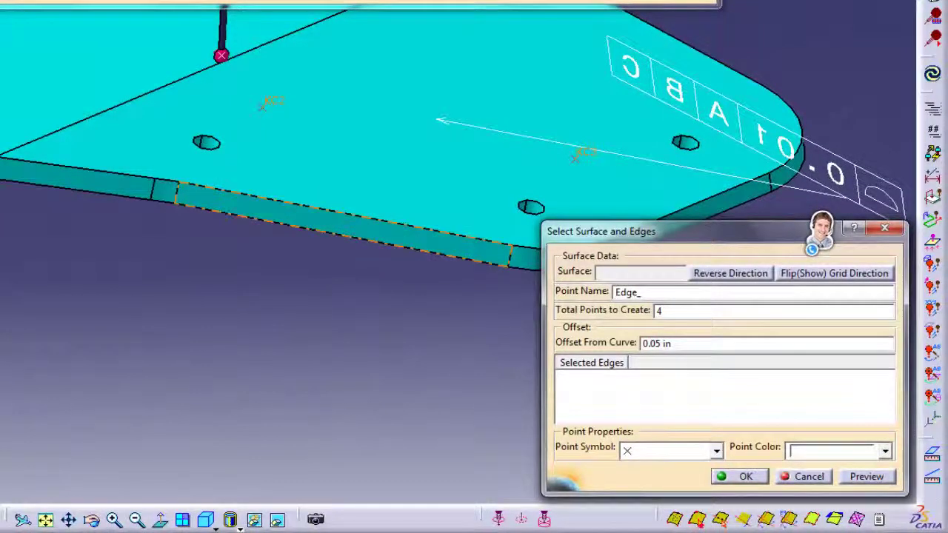
left_click(345, 211)
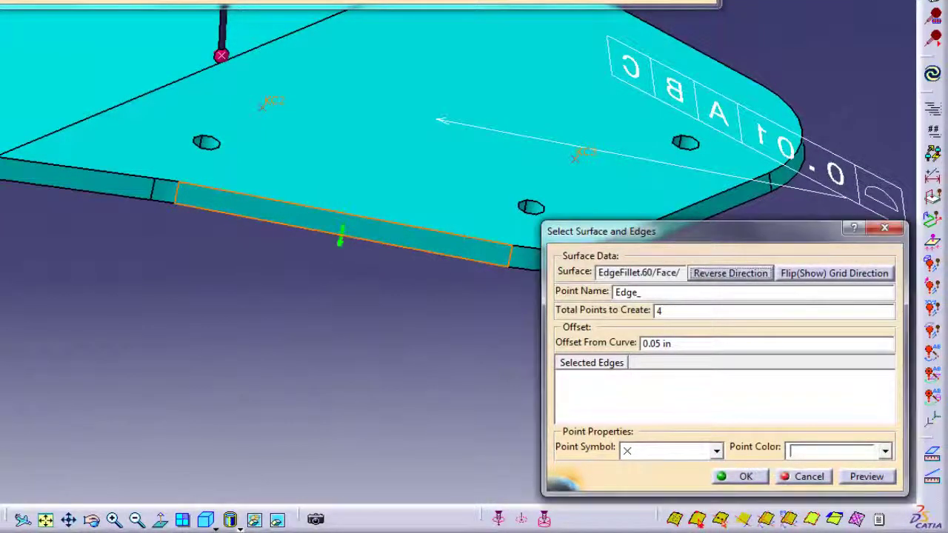
left_click(340, 237)
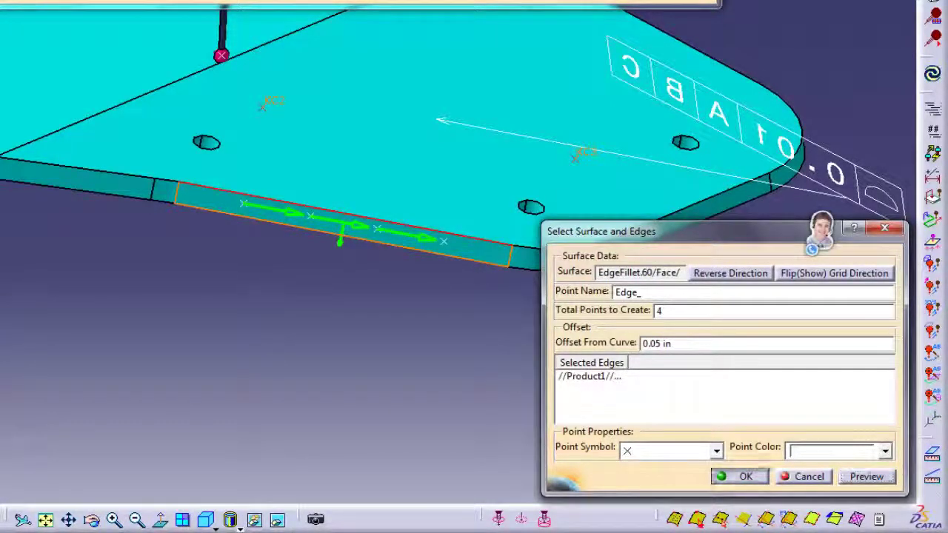
left_click(738, 477)
Step: Create 3 Edge_ points on the adjacent rounded corner face, offset 0.05 in from its upper edge, with the point order flipped
middle_click_drag(244, 156, 207, 104)
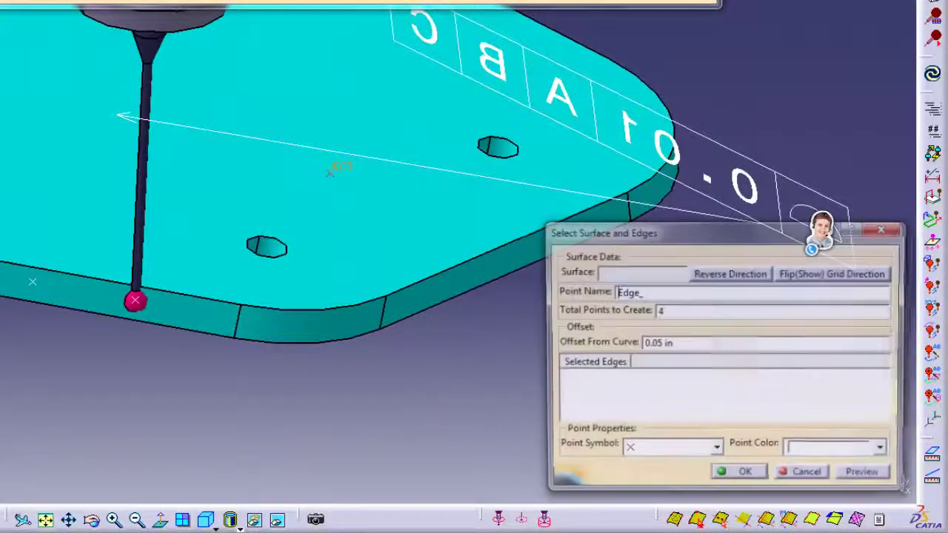
left_click(326, 335)
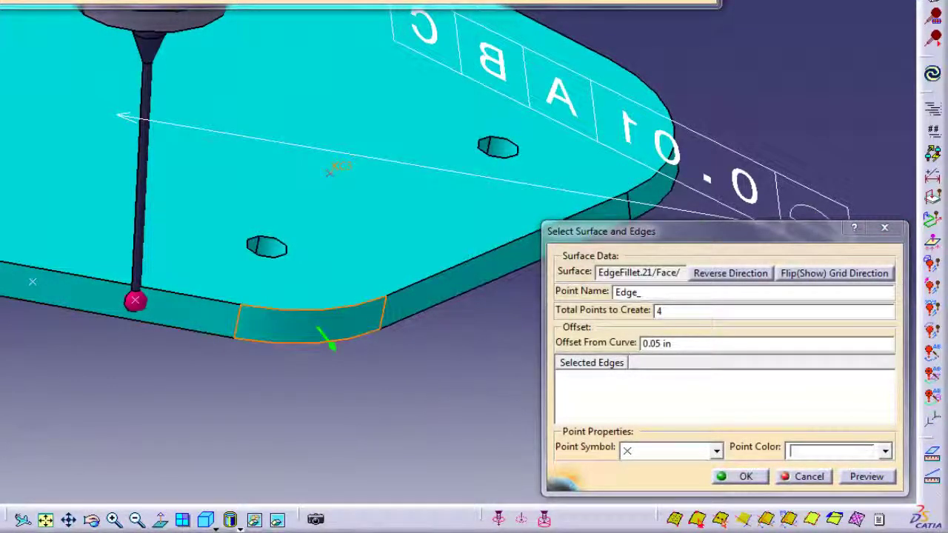
double_click(661, 311)
type("3")
left_click(319, 310)
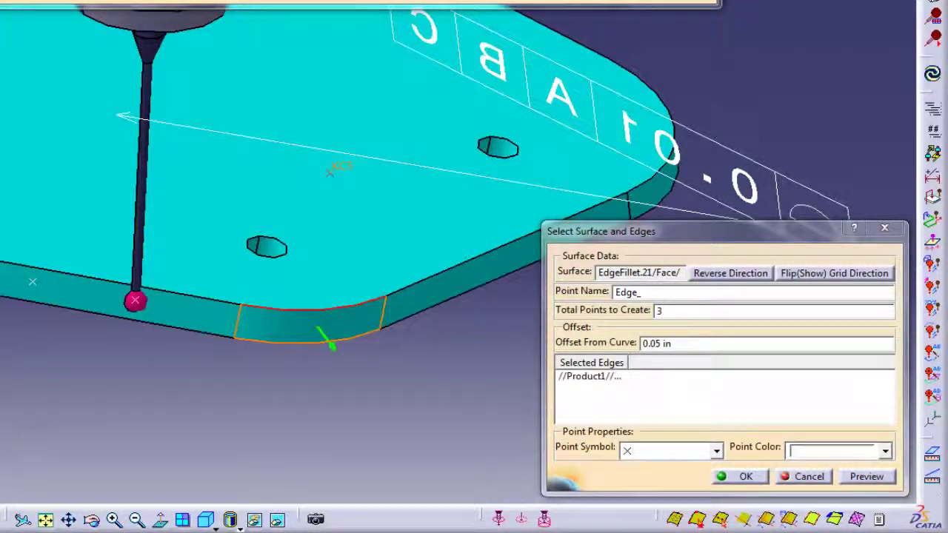
left_click(867, 476)
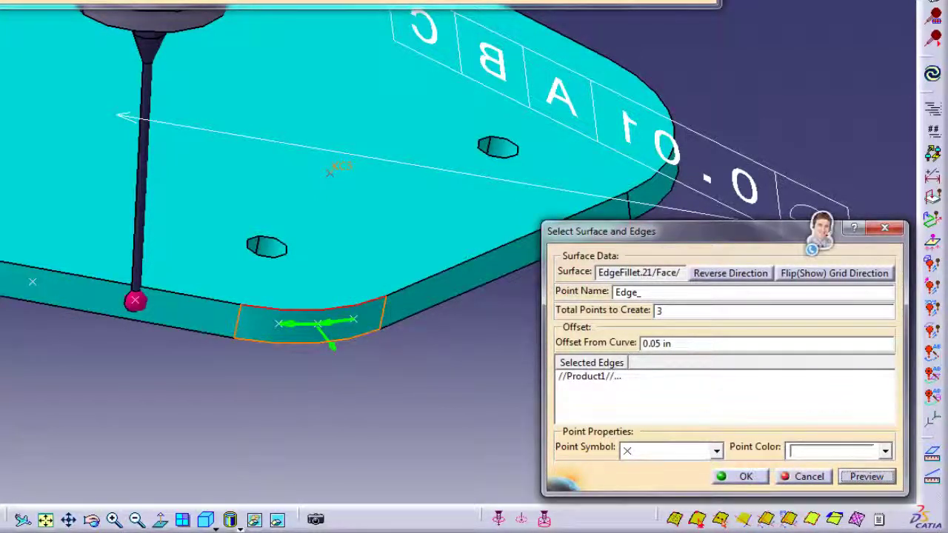
left_click(834, 273)
left_click(742, 477)
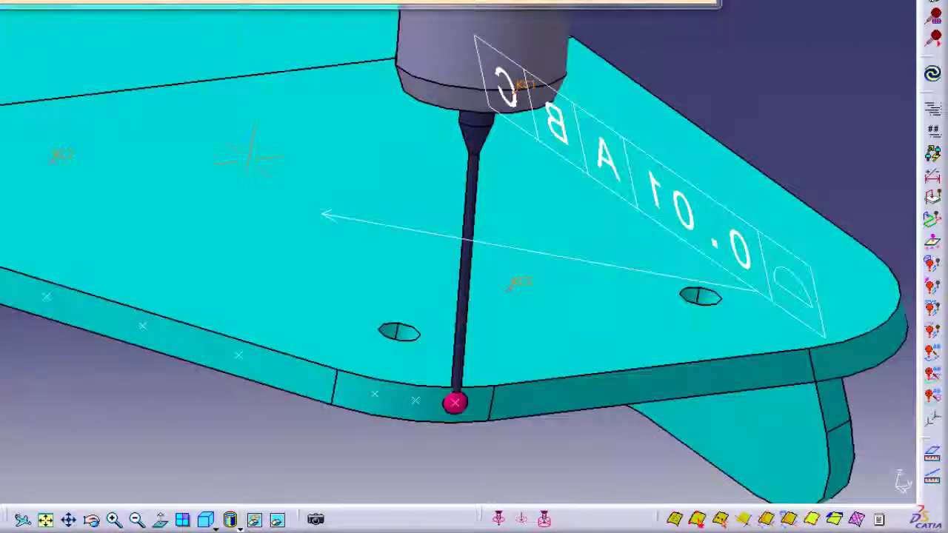
Step: Create 10 Edge_ points on the straight end face past the corner, offset 0.05 in and ordered away from the corner
middle_click_drag(756, 444, 446, 281)
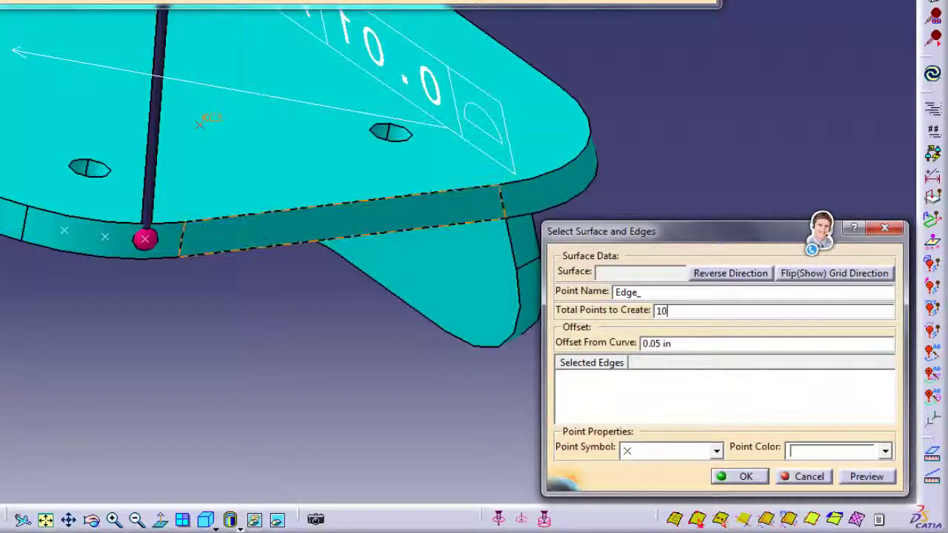
left_click(347, 222)
left_click(348, 203)
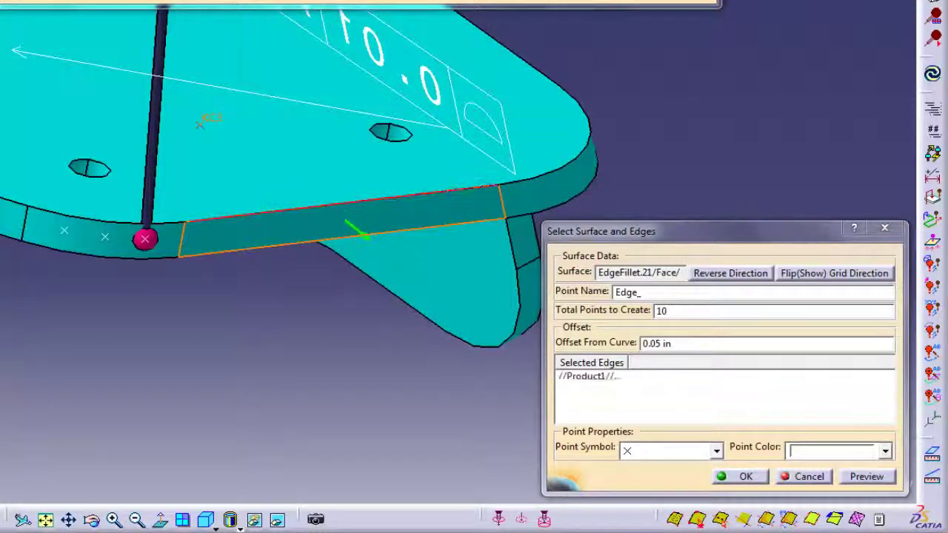
left_click(867, 476)
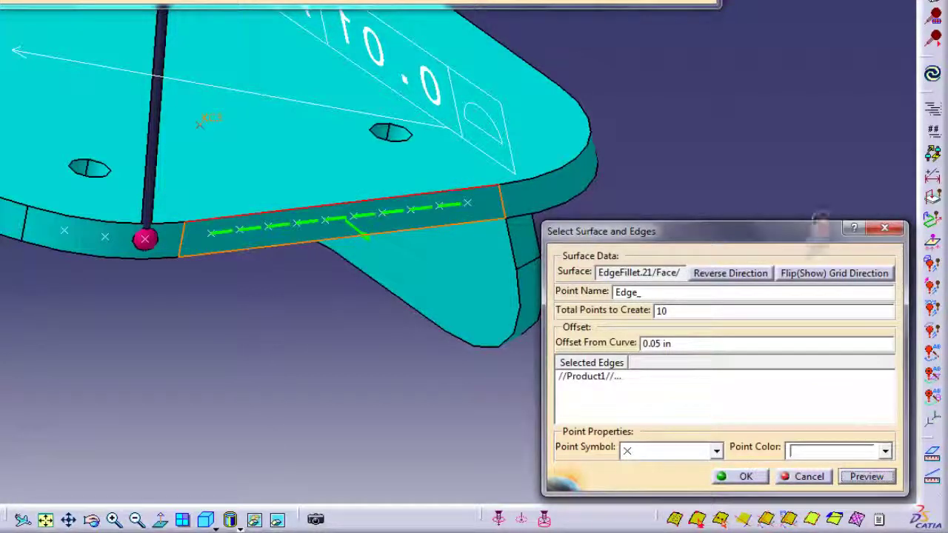
left_click(835, 273)
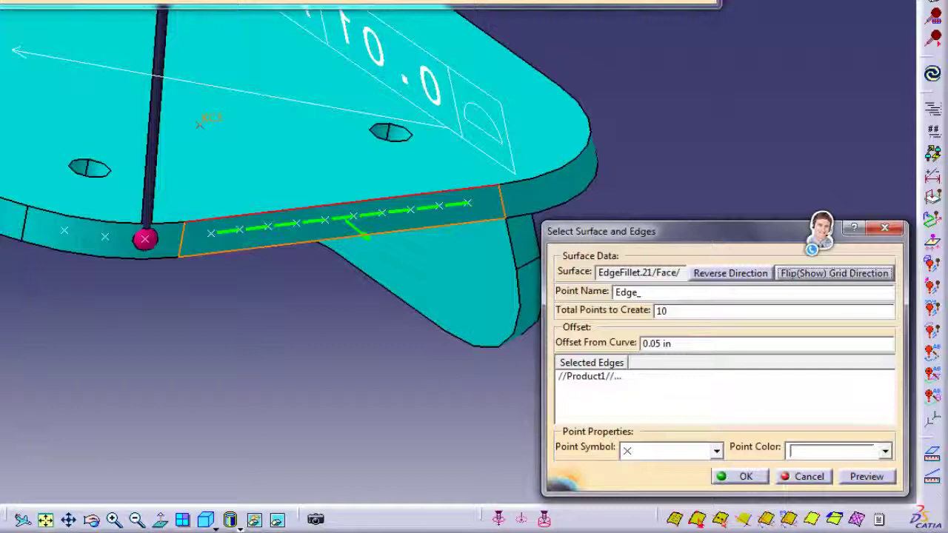
left_click(835, 273)
left_click(739, 476)
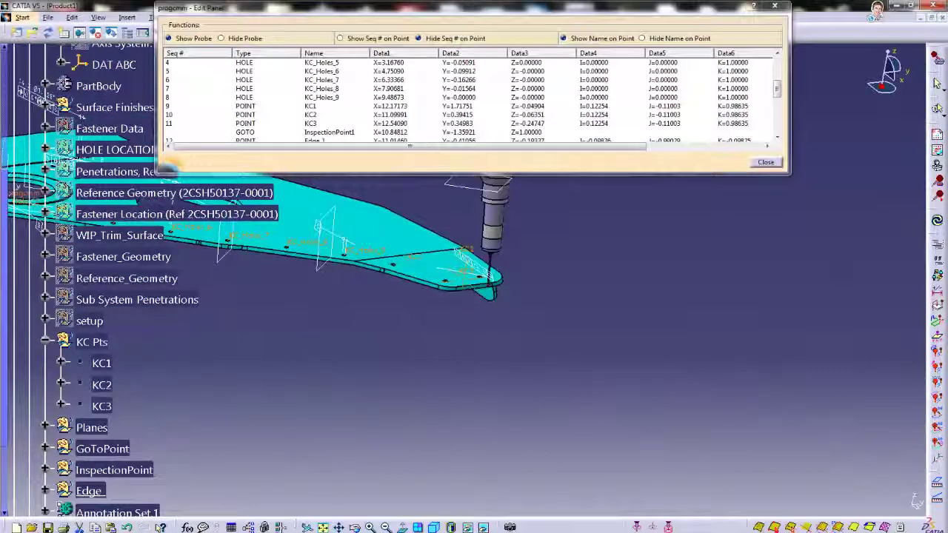
Step: Add another InspectionPoint GoTo point on the horizontal clearance plane, just beyond the last edge points at the tip
middle_click_drag(474, 286, 641, 460)
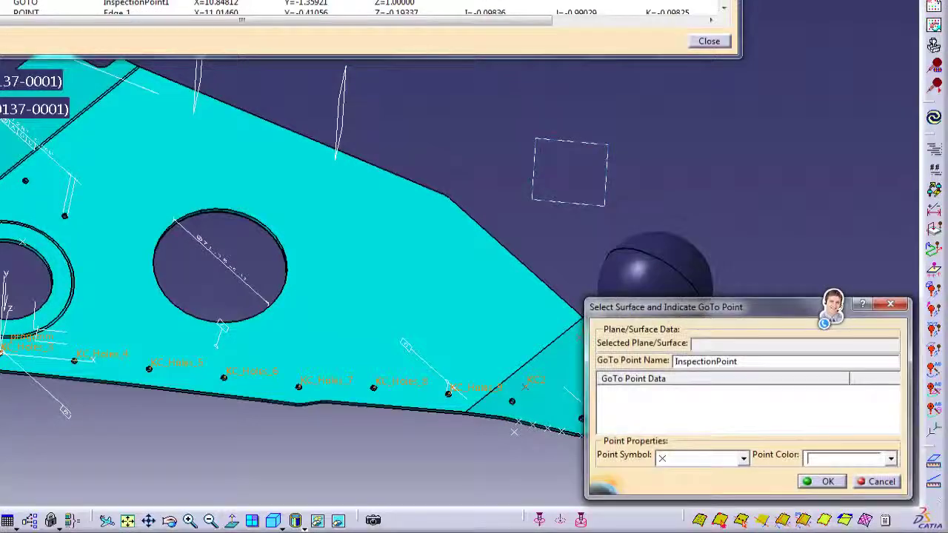
left_click(570, 172)
middle_click_drag(546, 400, 306, 244)
left_click(390, 265)
left_click(824, 481)
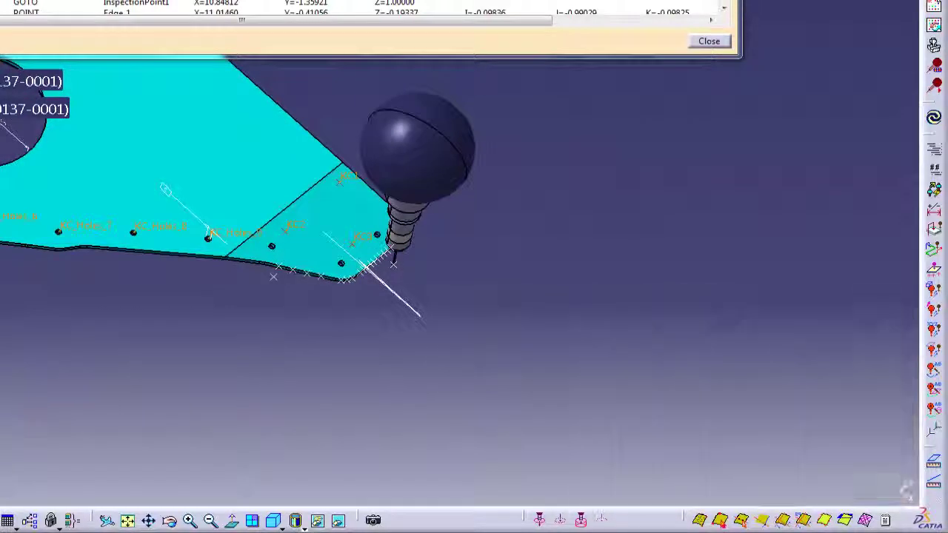
Step: Indicate 11 Indicate_Pt points spread across the plate's large main face around the holes and add them to the plan
middle_click_drag(444, 296, 747, 352)
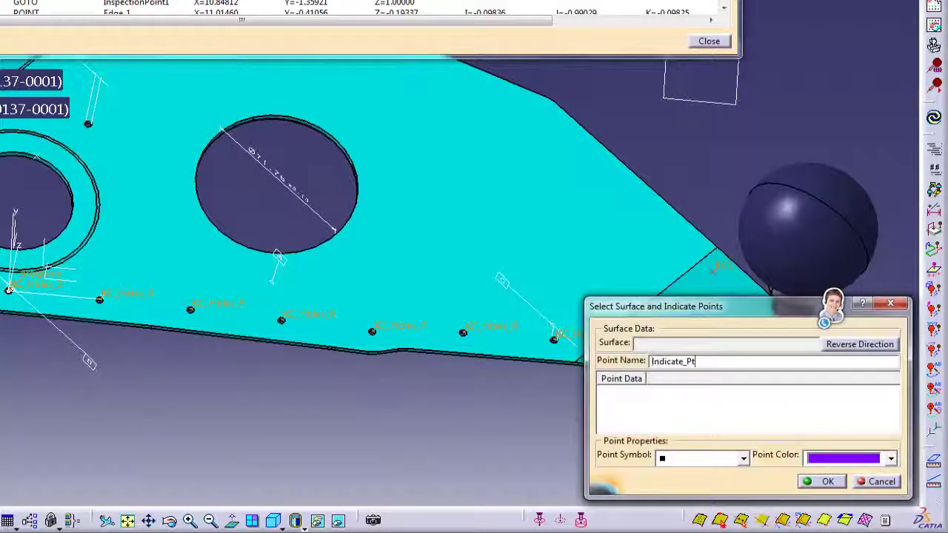
left_click(238, 272)
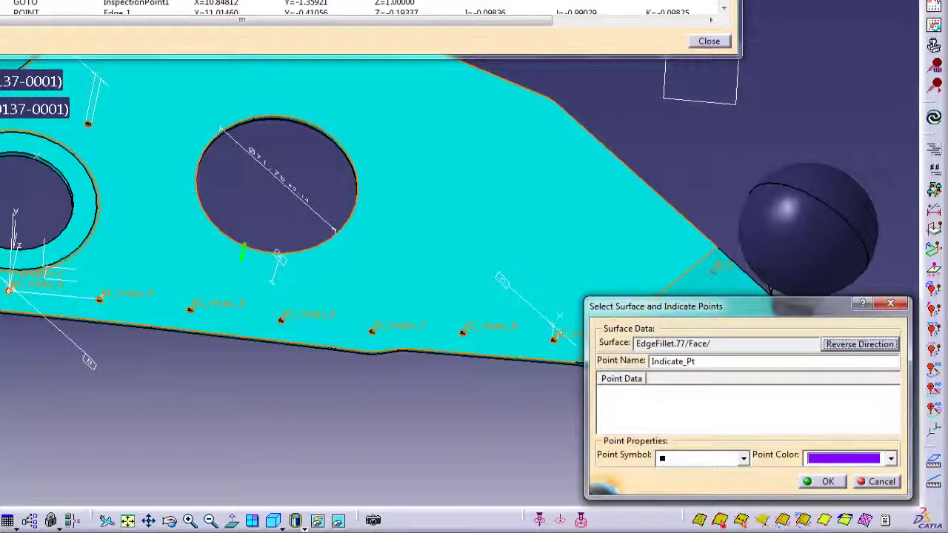
left_click(525, 341)
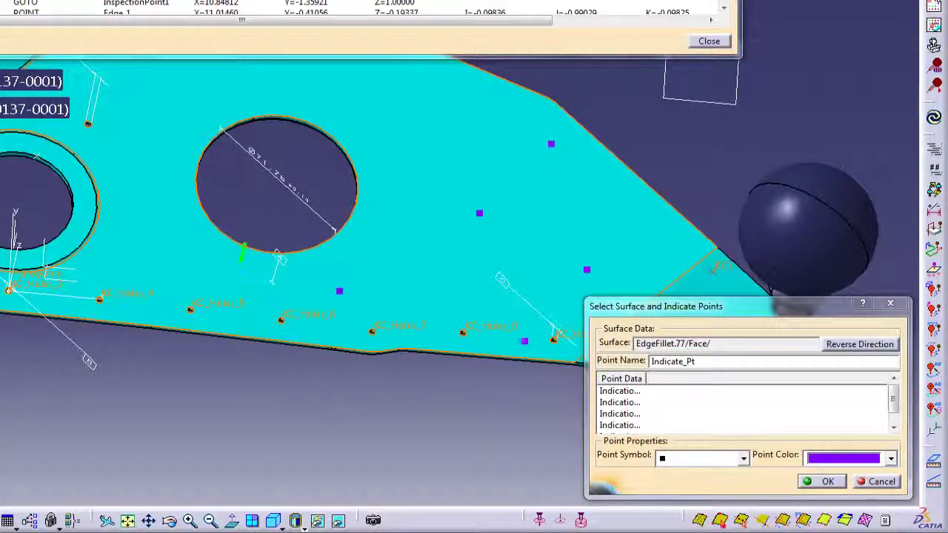
middle_click_drag(165, 132, 167, 308)
left_click(320, 264)
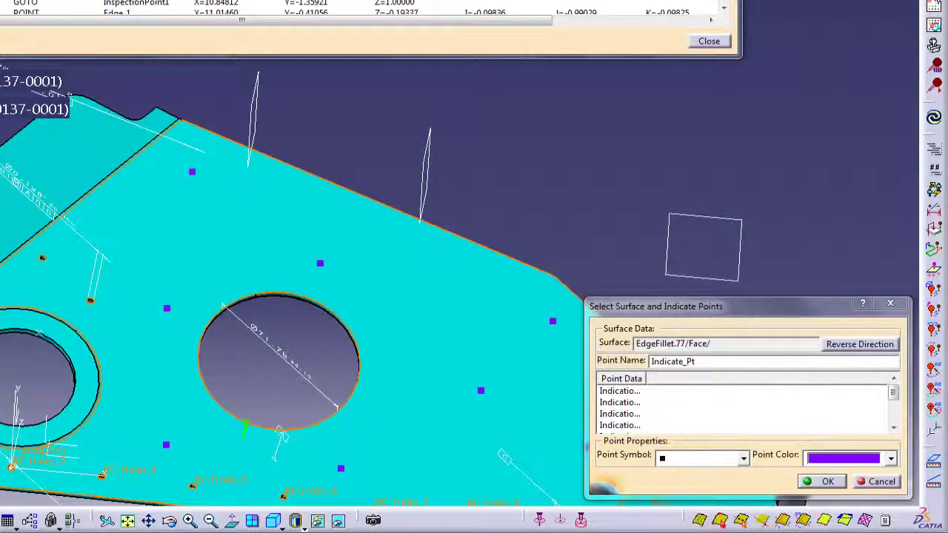
middle_click_drag(317, 252, 540, 140)
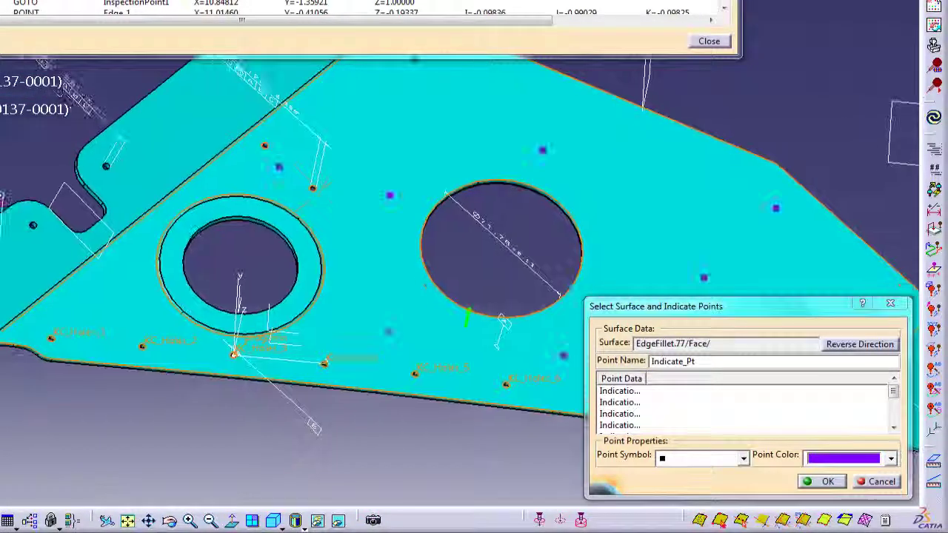
left_click(822, 481)
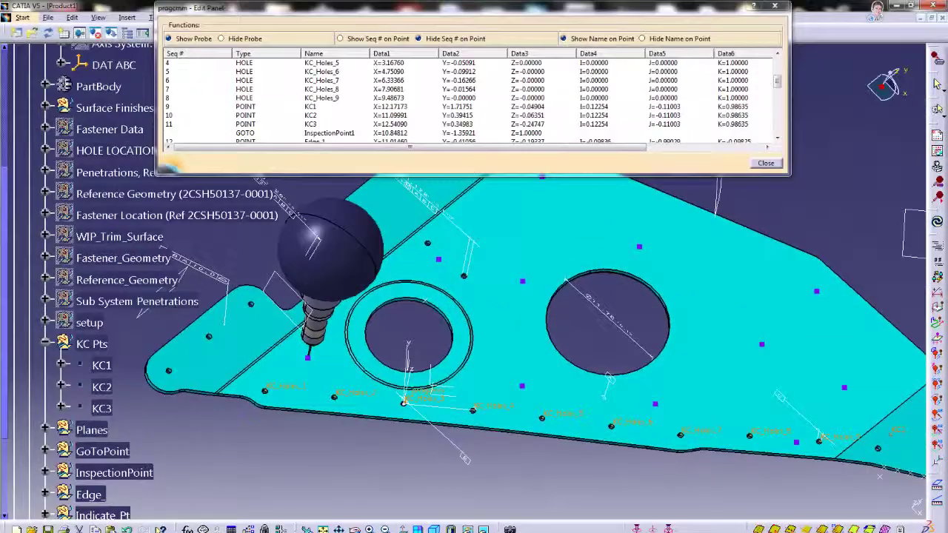
Step: Refresh the point name labels by hiding the names and showing them again
left_click(643, 39)
left_click(570, 38)
middle_click_drag(668, 331, 621, 324)
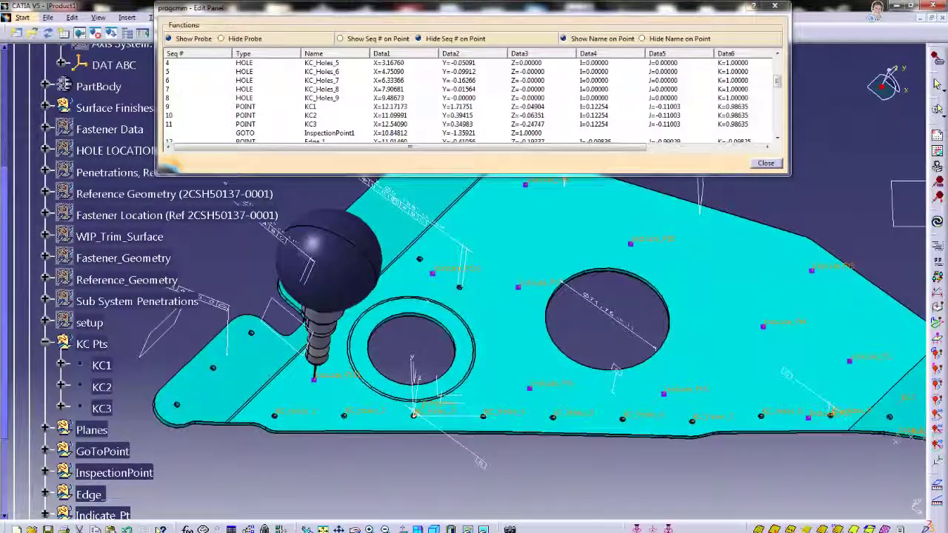
Step: Examine the points stored under the Indicate_Pt and Edge_ geometrical sets, collapsing the sets after viewing
scroll(108, 281, "down", 5)
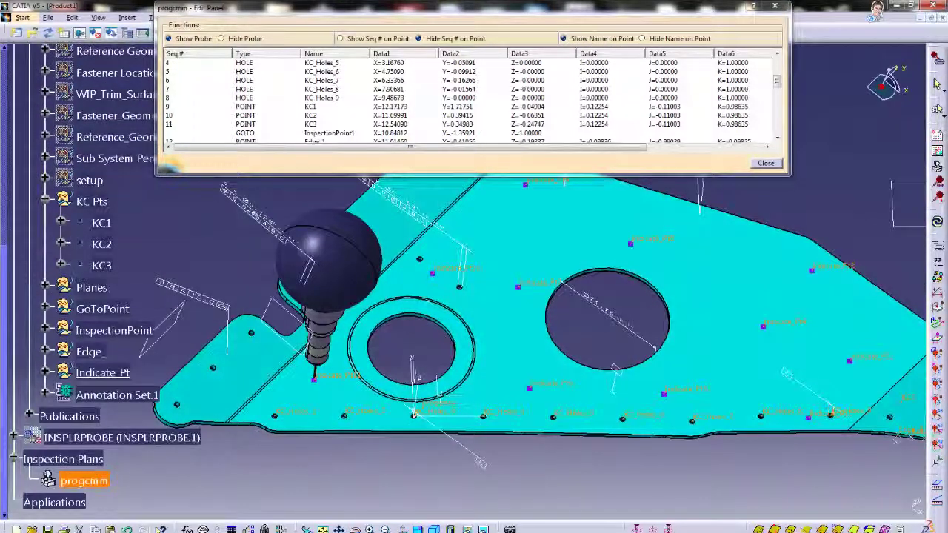
left_click(45, 372)
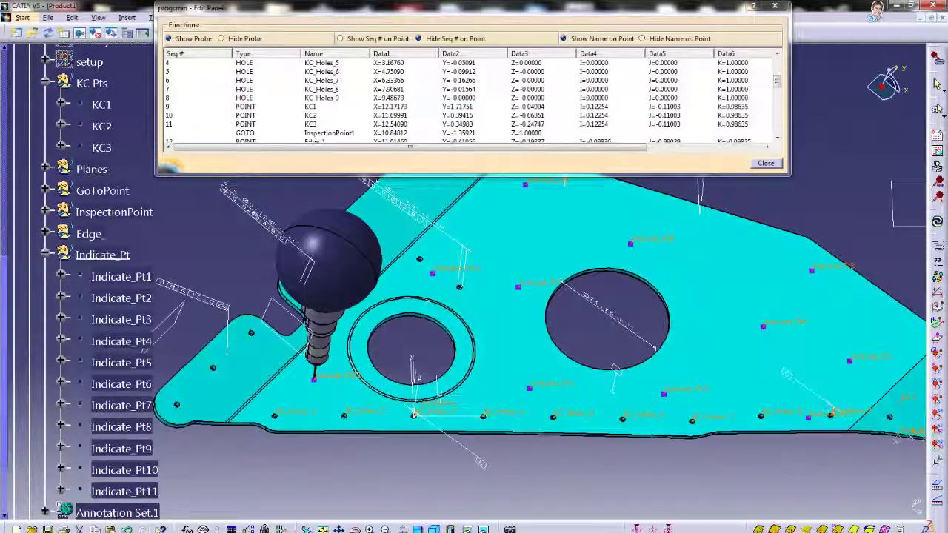
left_click(46, 233)
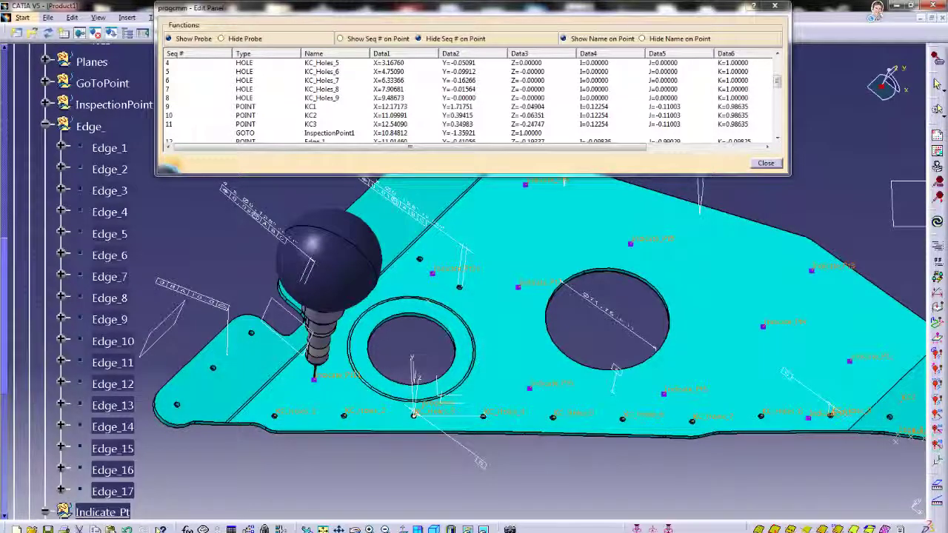
left_click(45, 126)
left_click(45, 148)
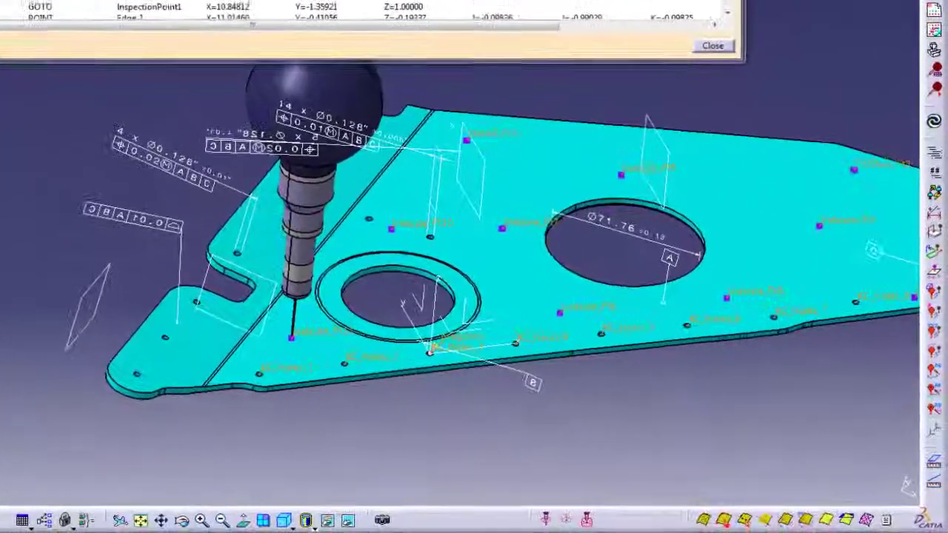
Step: Create GridPoint points on the bent end flange, reversing the surface direction, spaced 0.225 in by 1 in from Plane.123 and Plane.126
left_click(809, 529)
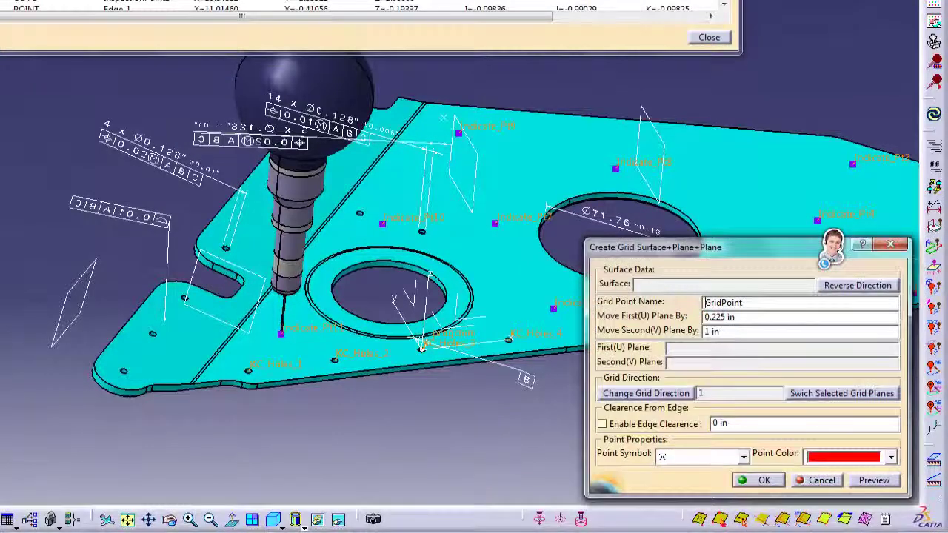
left_click(189, 354)
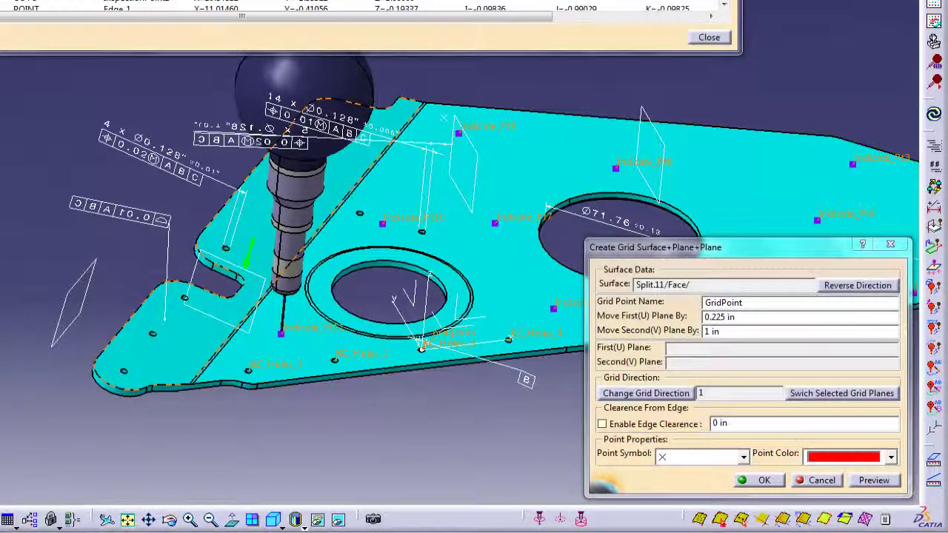
left_click(858, 285)
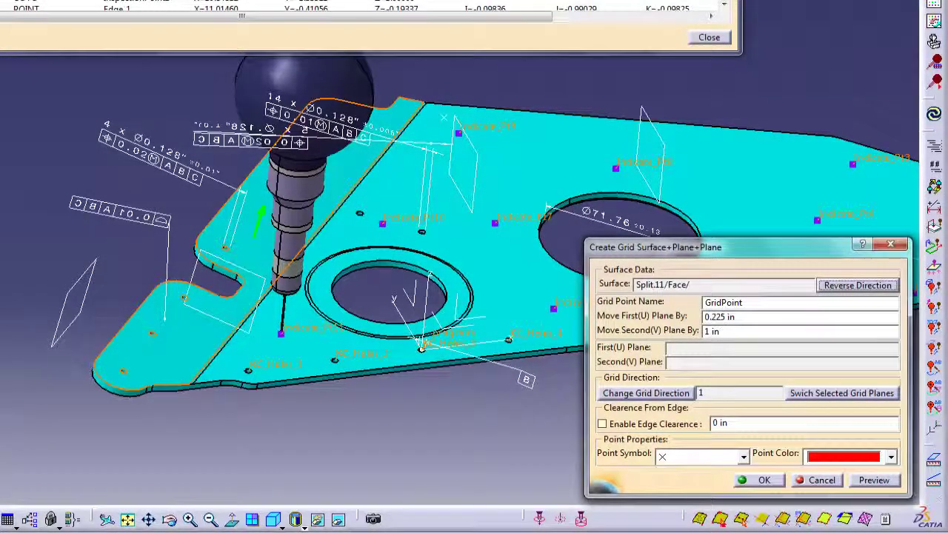
left_click_drag(737, 317, 705, 317)
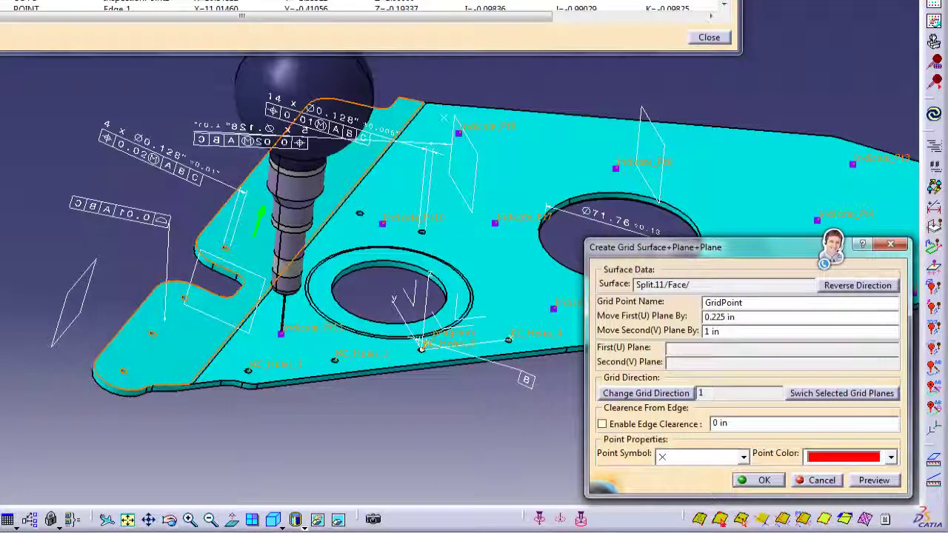
left_click(82, 289)
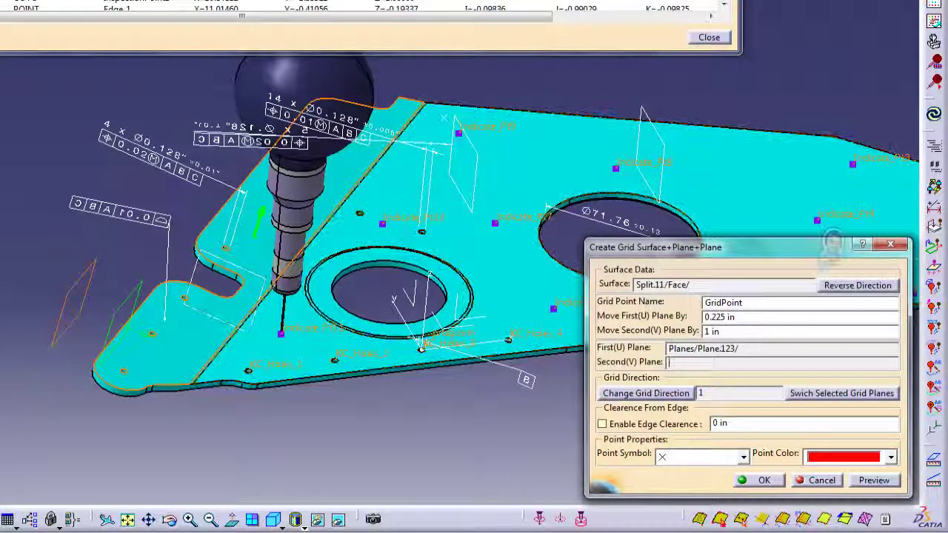
left_click(255, 318)
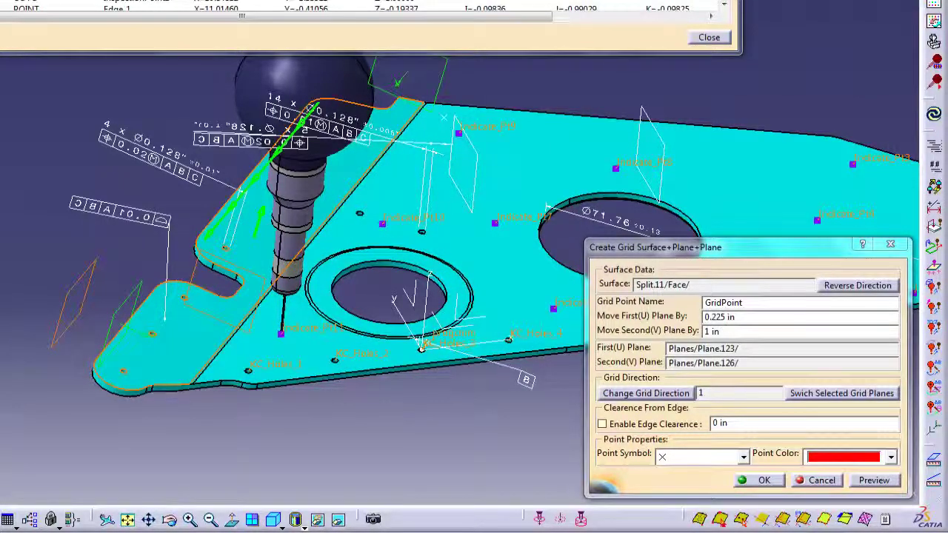
left_click(875, 481)
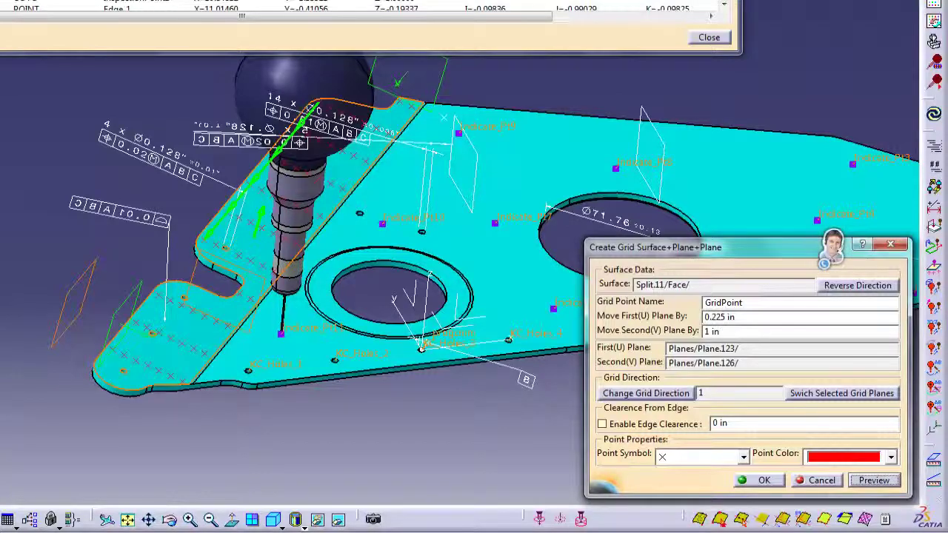
left_click(760, 481)
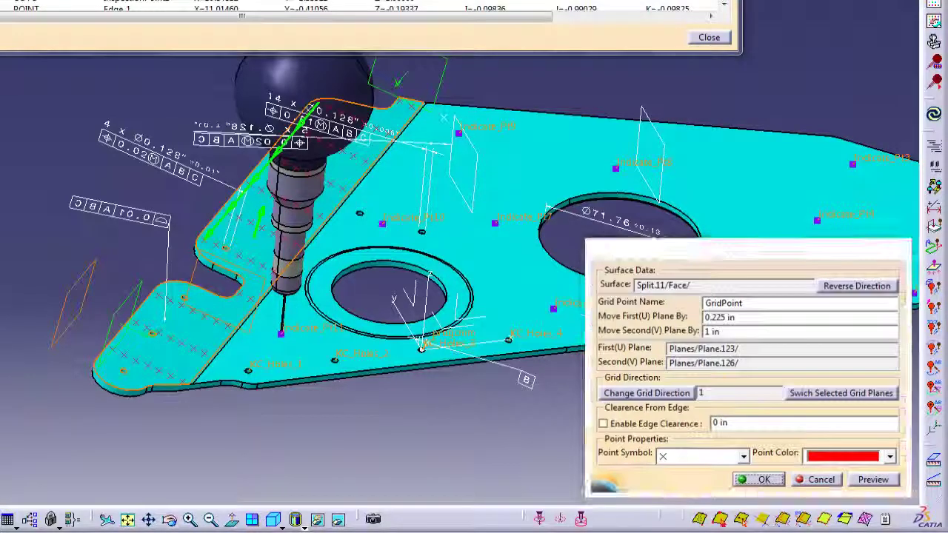
key("Return")
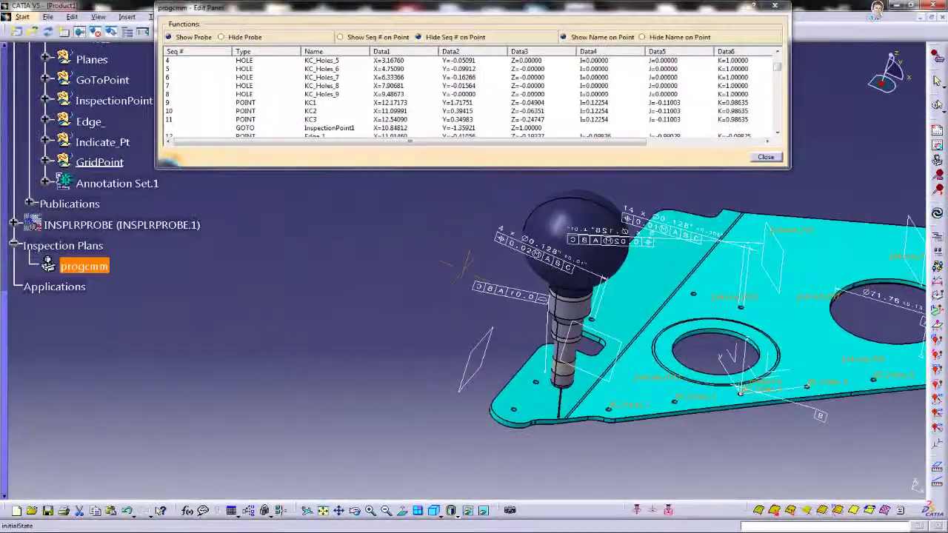
Step: Add another InspectionPoint GoTo point on the horizontal clearance plane, just beyond the plate's long side flange
middle_click_drag(563, 356, 563, 274, "ctrl")
middle_click_drag(682, 377, 461, 263)
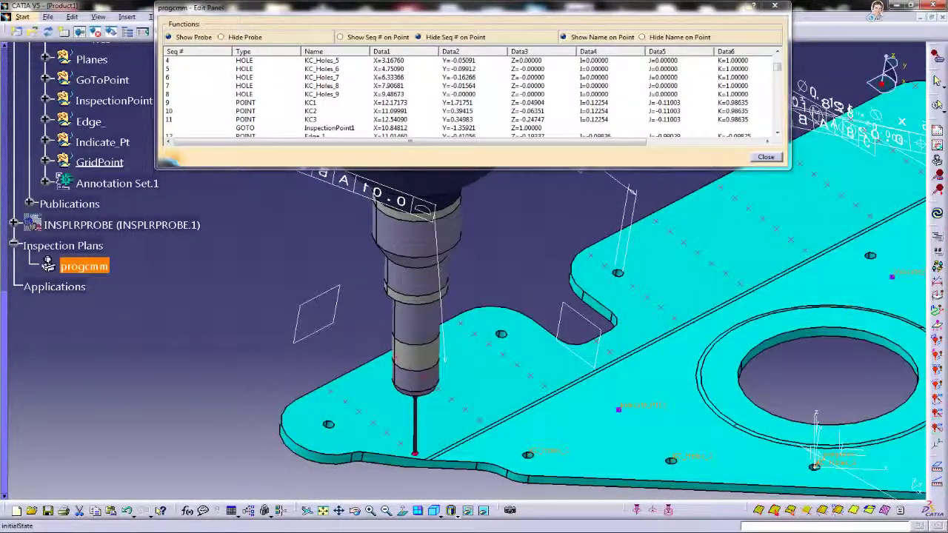
left_click_drag(777, 67, 777, 124)
middle_click_drag(563, 319, 485, 430)
middle_click_drag(519, 264, 407, 389)
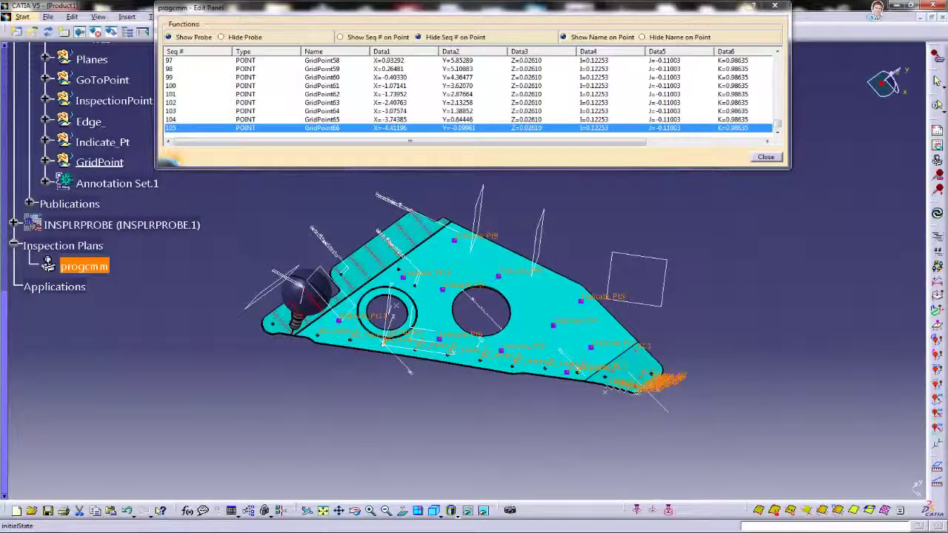
left_click(937, 311)
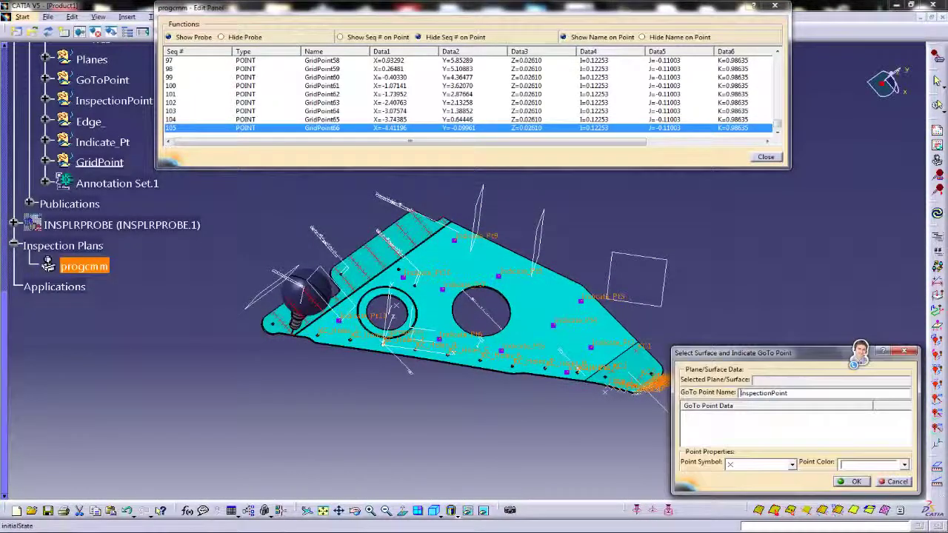
left_click(664, 280)
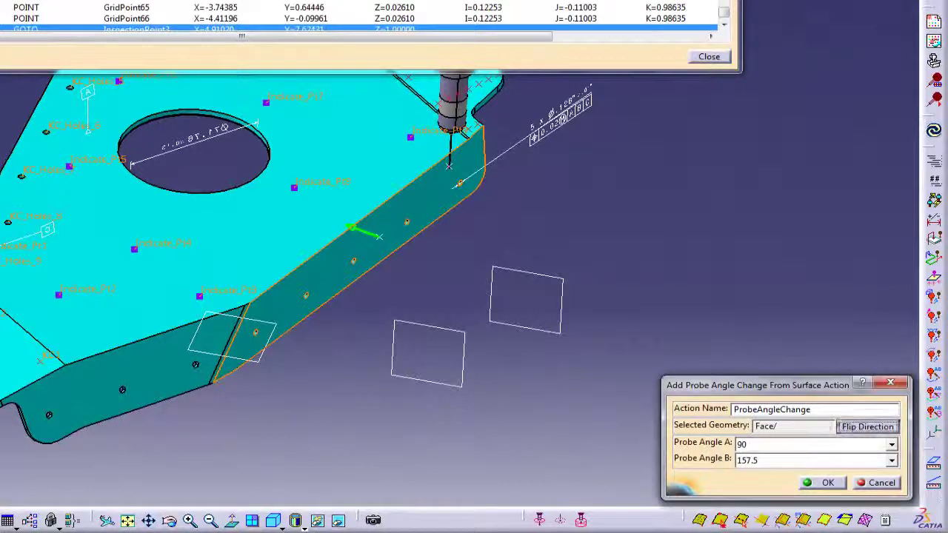
Step: Add a ProbeAngleChange from the long side flange face, direction flipped outward, with probe angle A 45 and B -22.5
left_click(867, 426)
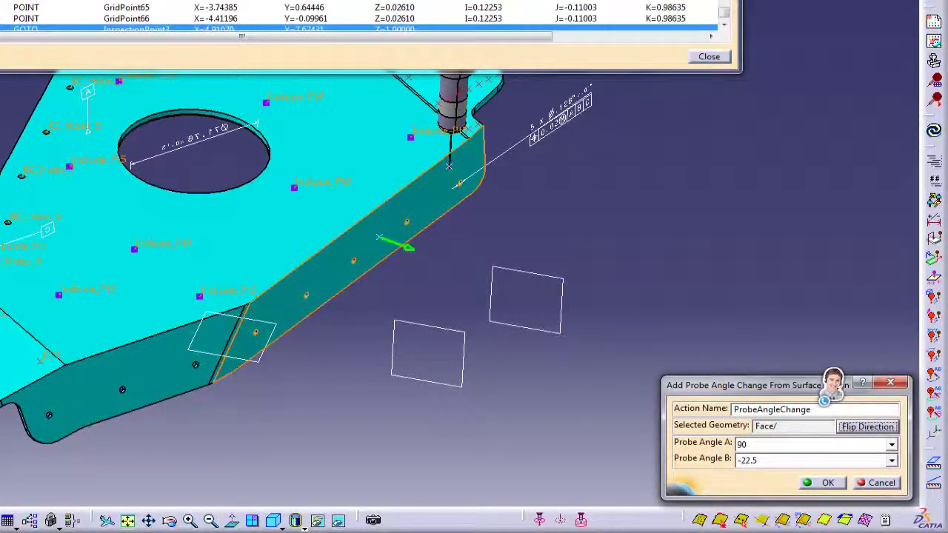
left_click(892, 445)
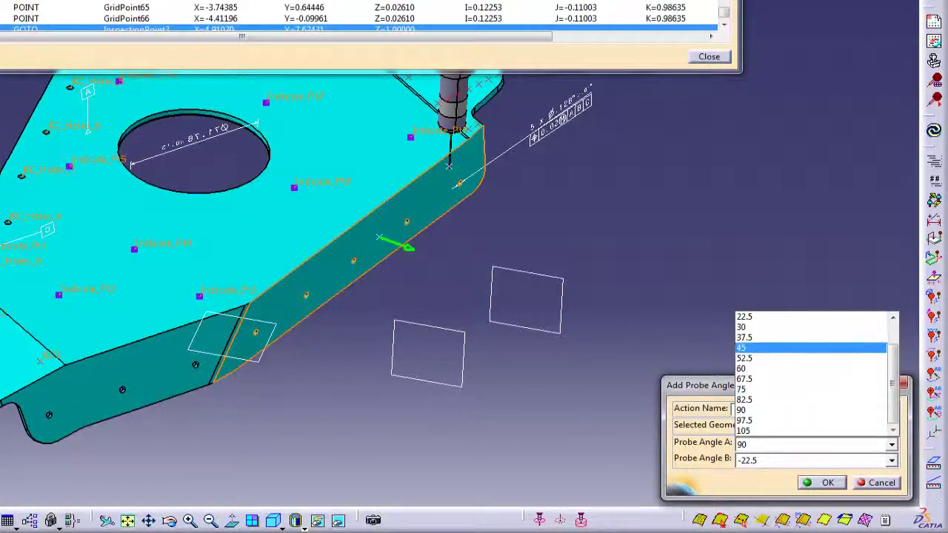
left_click(807, 348)
left_click(822, 482)
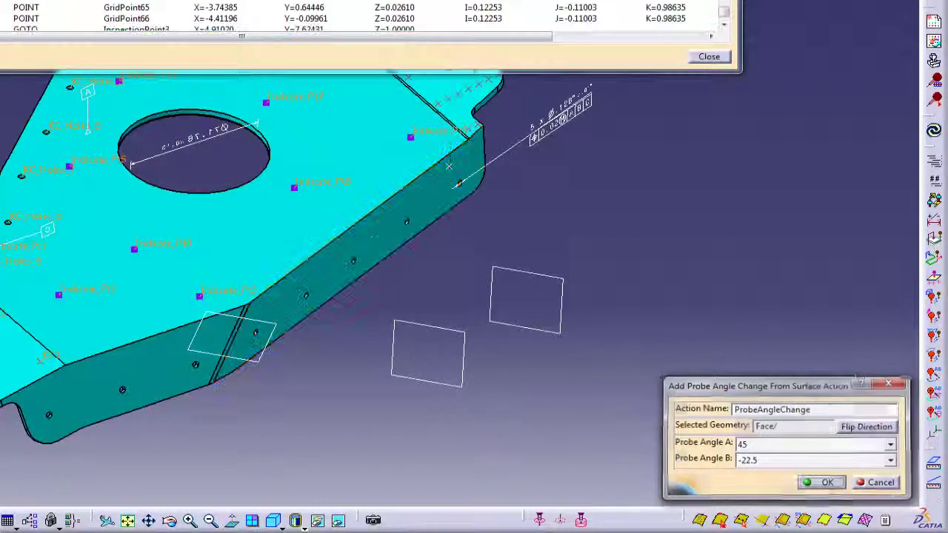
Step: Insert a GoTo move at the existing inspection point near the end of the long side flange
middle_click_drag(479, 256, 453, 326)
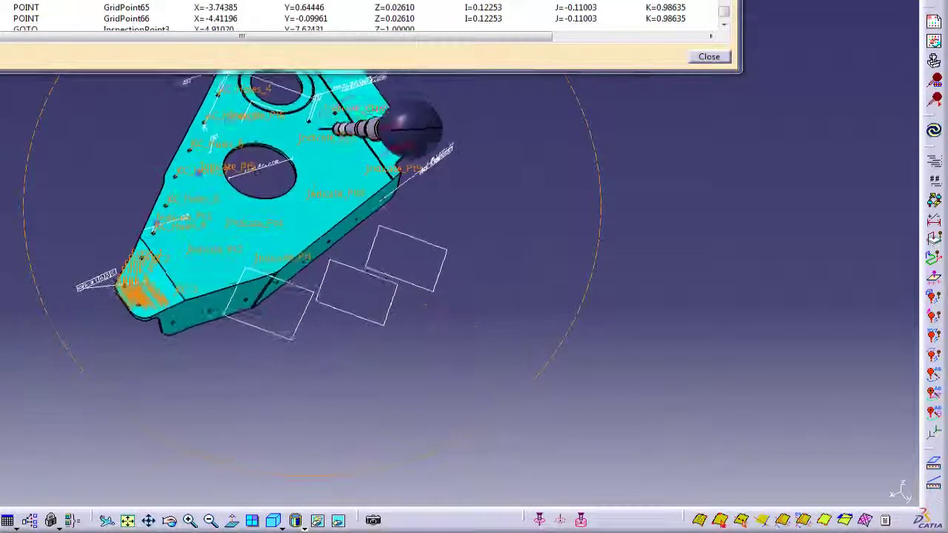
left_click(383, 207)
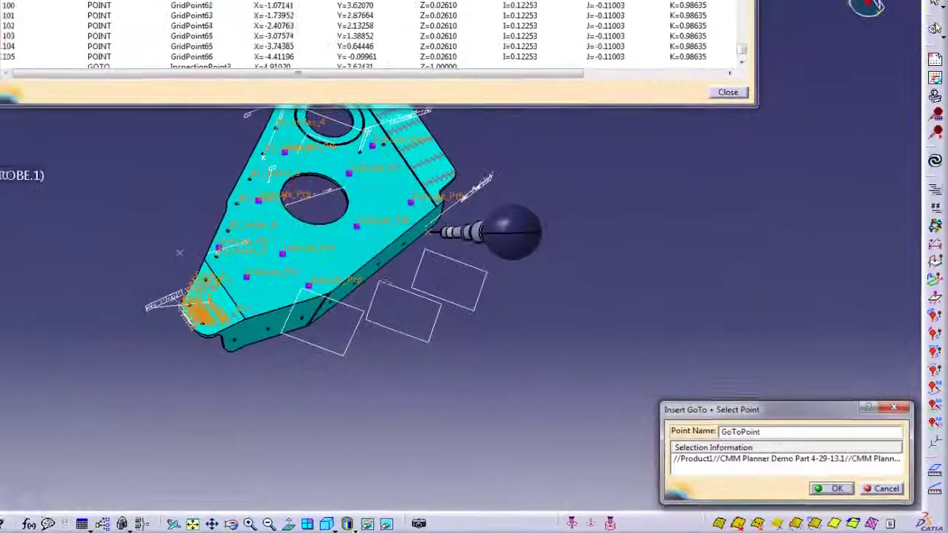
left_click(832, 489)
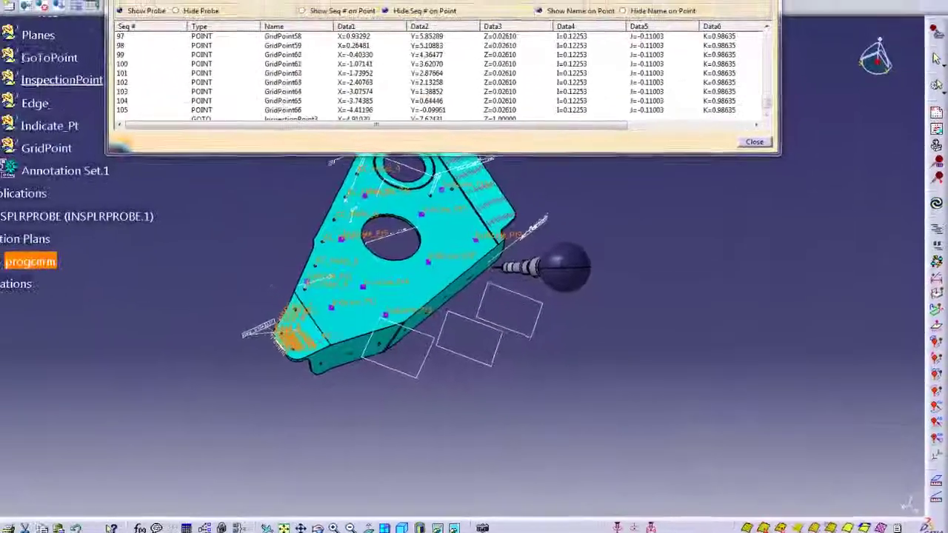
Step: Move the plan's edit window clear of the tree and expand the Planes set
middle_click_drag(474, 318, 481, 222)
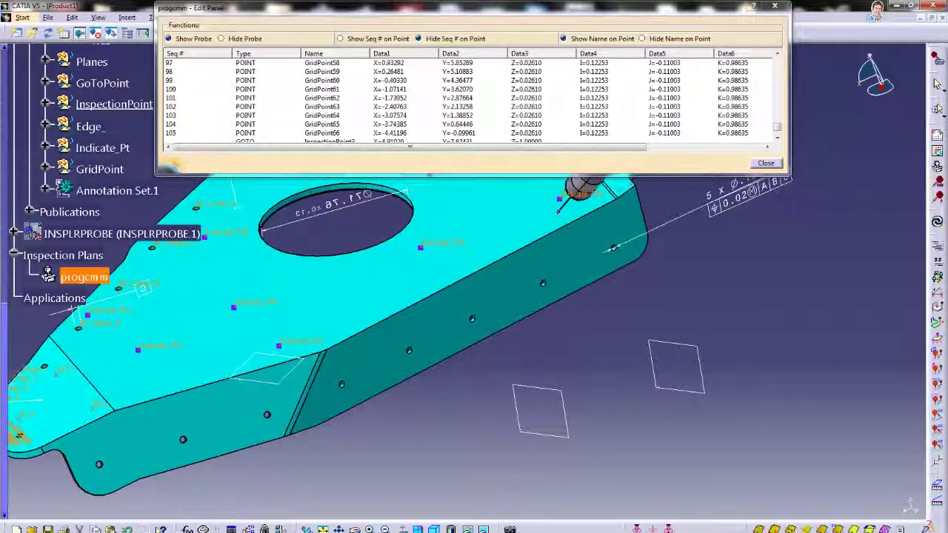
left_click_drag(444, 8, 524, 9)
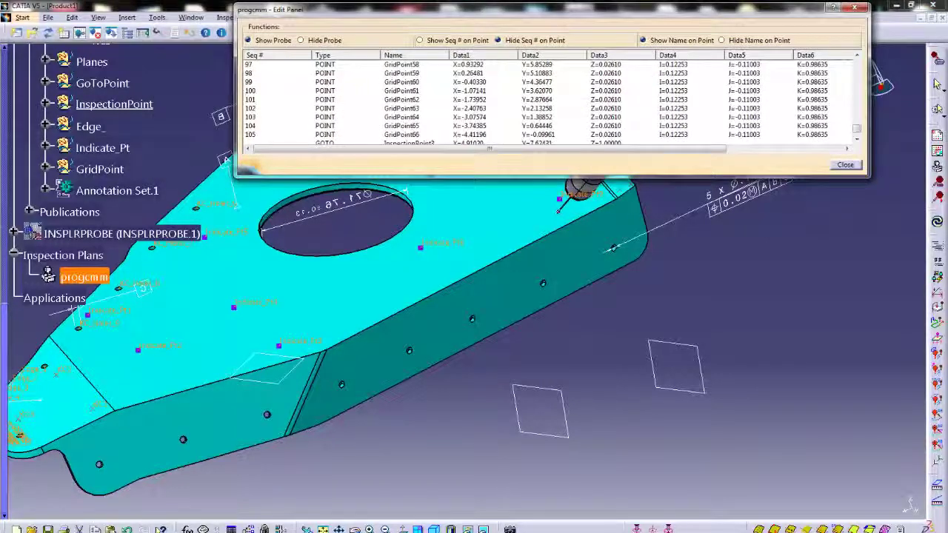
scroll(104, 233, "up", 3)
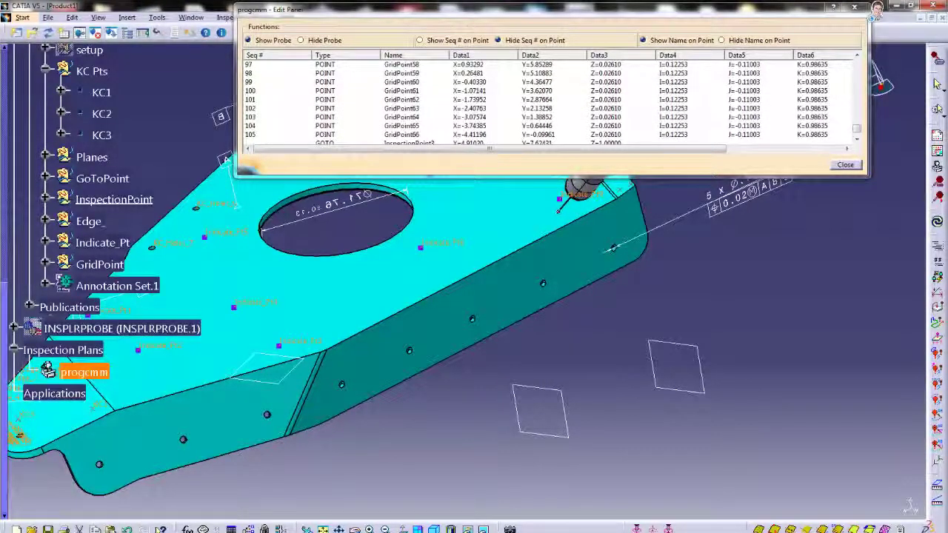
left_click(45, 157)
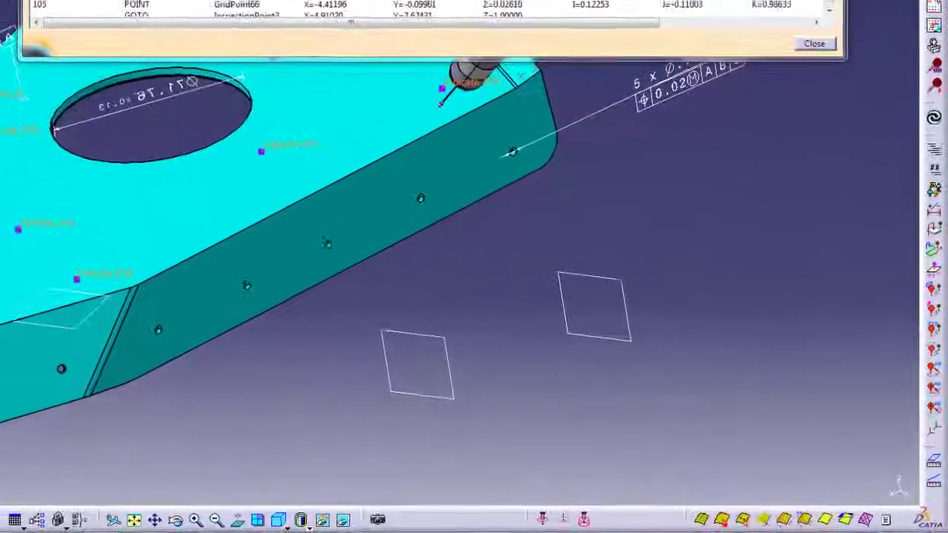
Step: Create 10 Section2_ points on the long side flange face where Plane.119 cuts it, with the surface direction facing outward
left_click(805, 530)
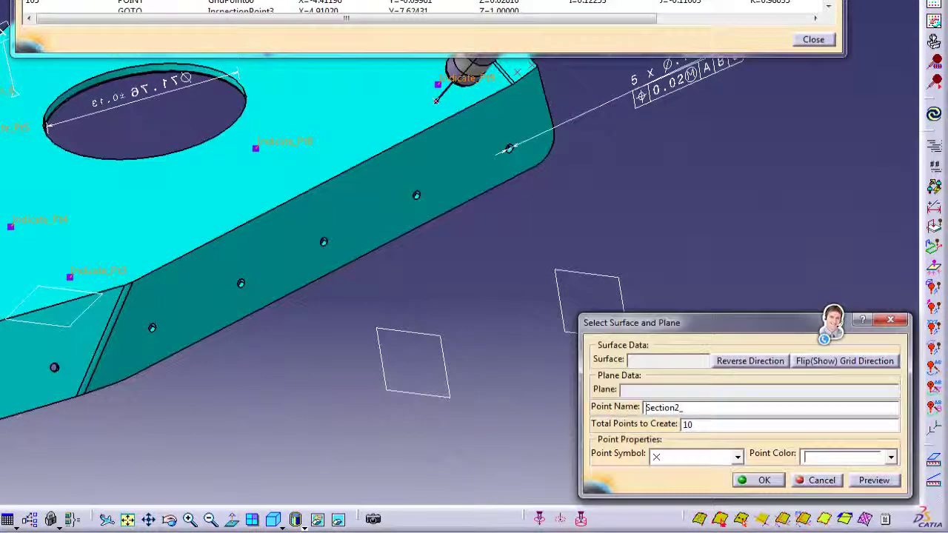
left_click(323, 241)
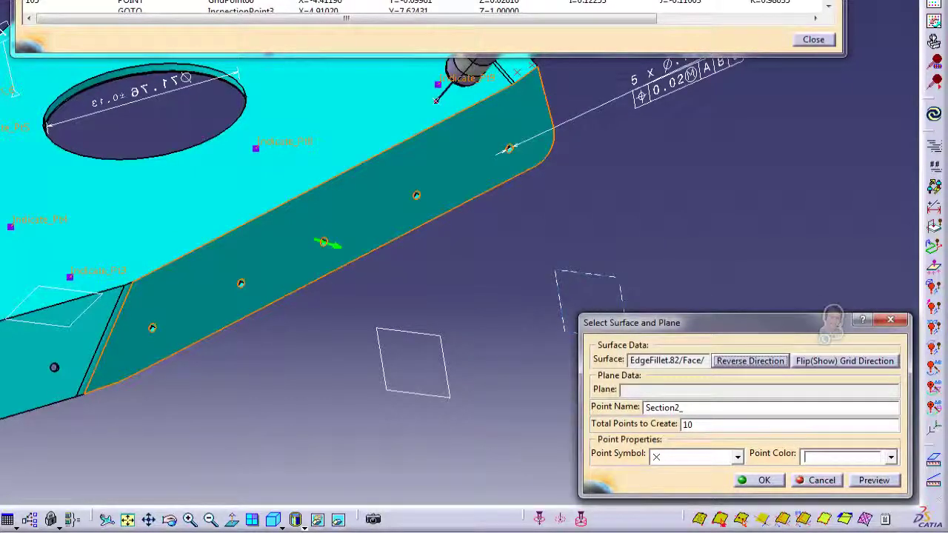
left_click(592, 275)
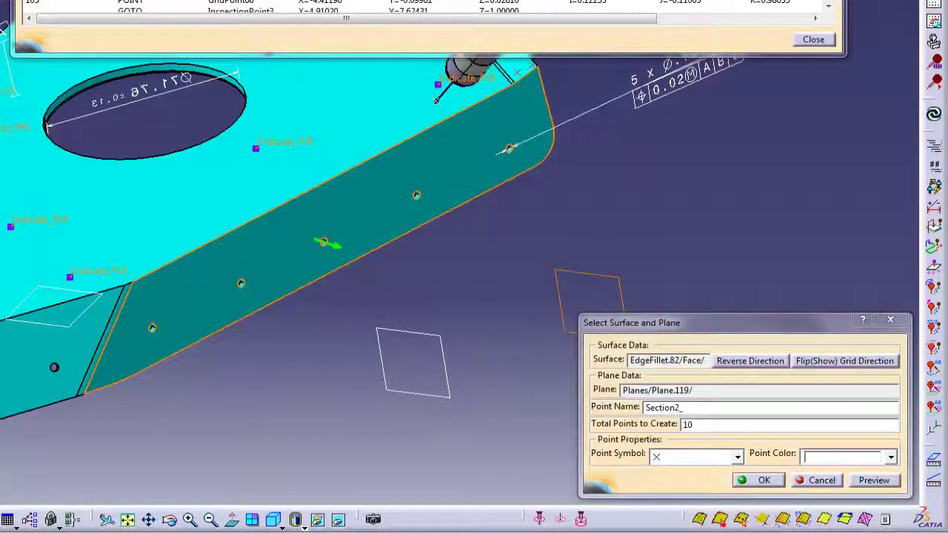
double_click(689, 424)
left_click(874, 480)
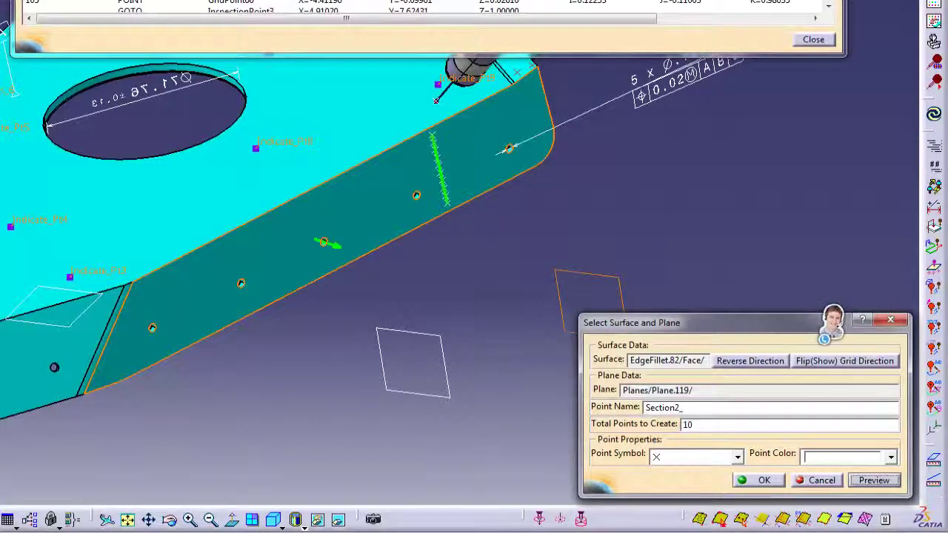
left_click(760, 480)
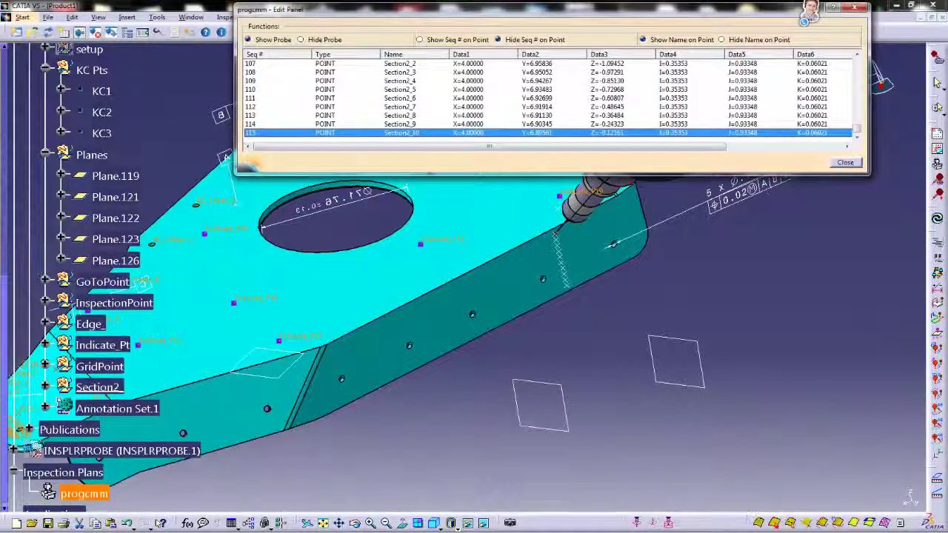
Step: Create 10 more Section2_ points on the same flange face along Plane.121, reversing the surface direction to face outward
left_click(839, 523)
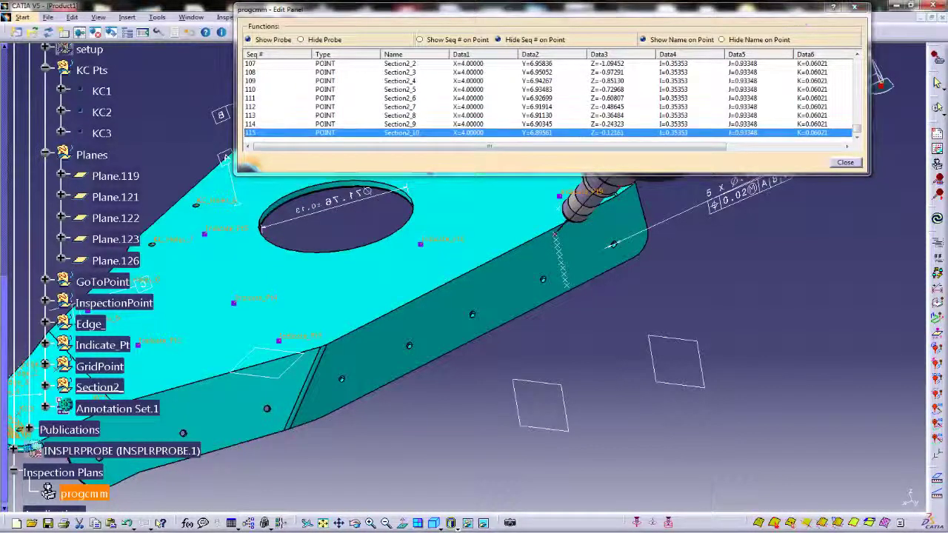
left_click(511, 296)
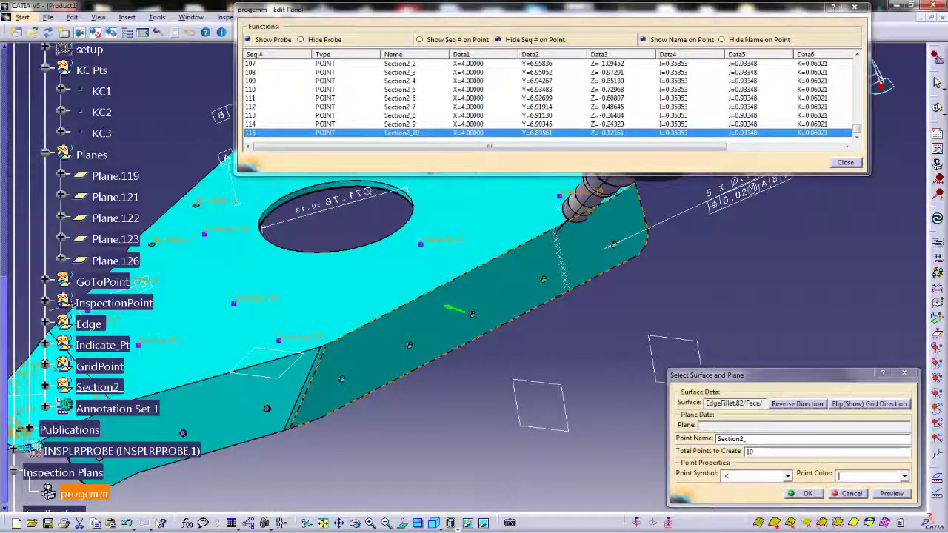
left_click(797, 405)
left_click(566, 412)
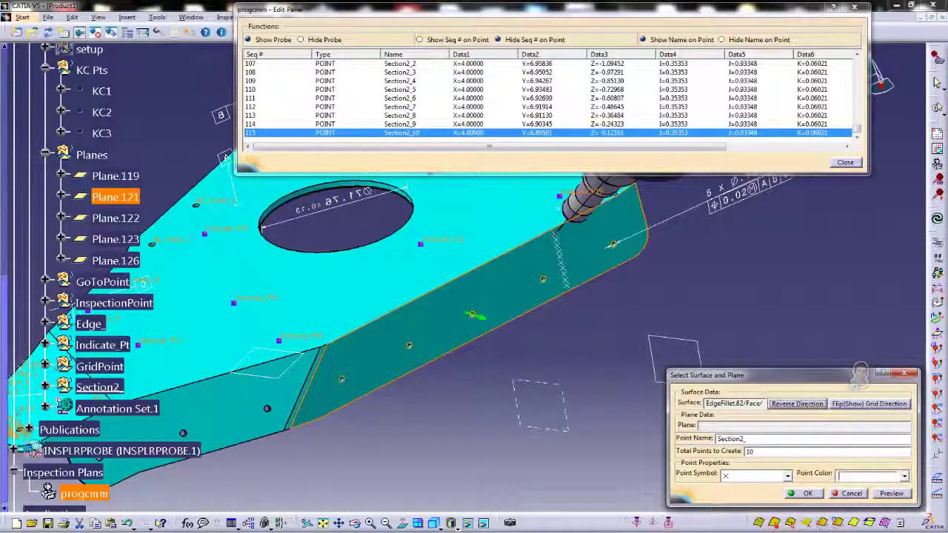
left_click(892, 493)
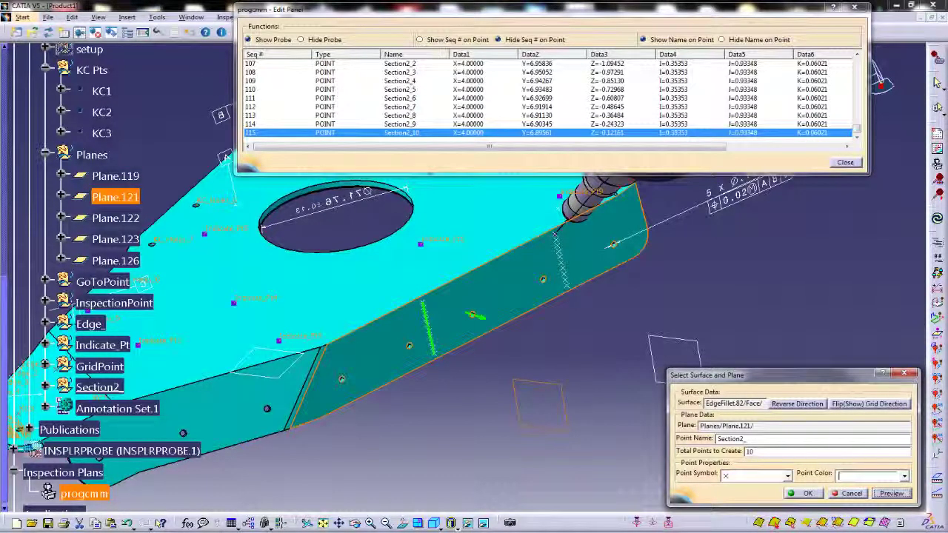
left_click(804, 493)
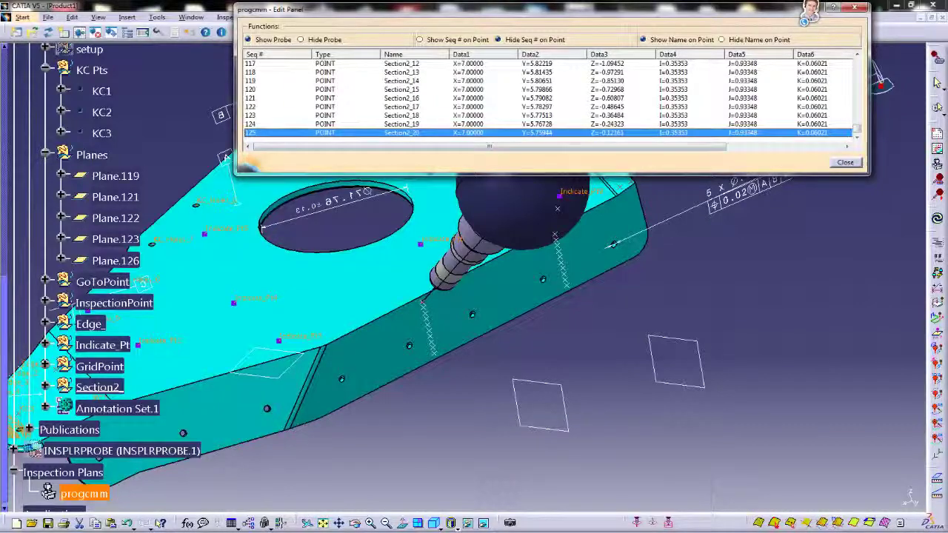
Step: Load the progcmm plan into the animation player with the PC DMIS post, 5x speed and the probe trace shown
middle_click_drag(463, 282, 615, 274)
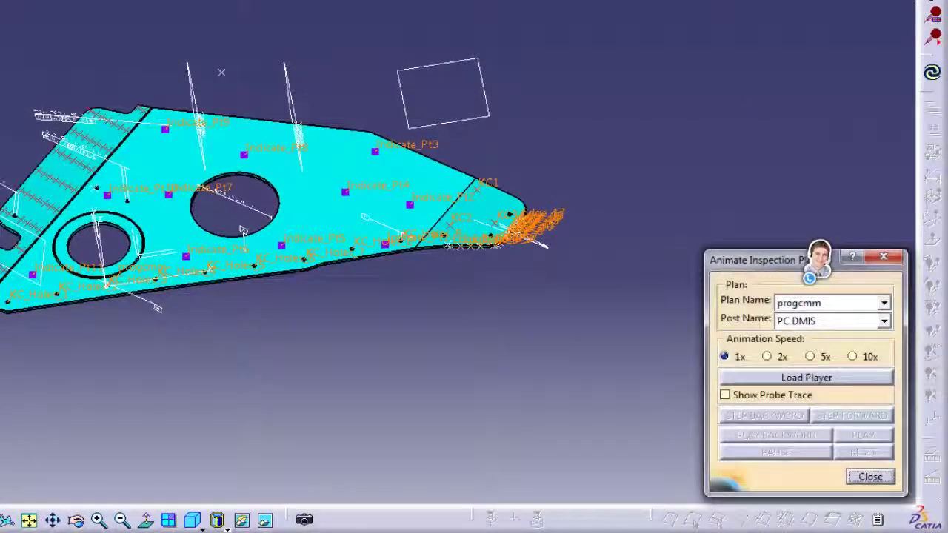
left_click(885, 321)
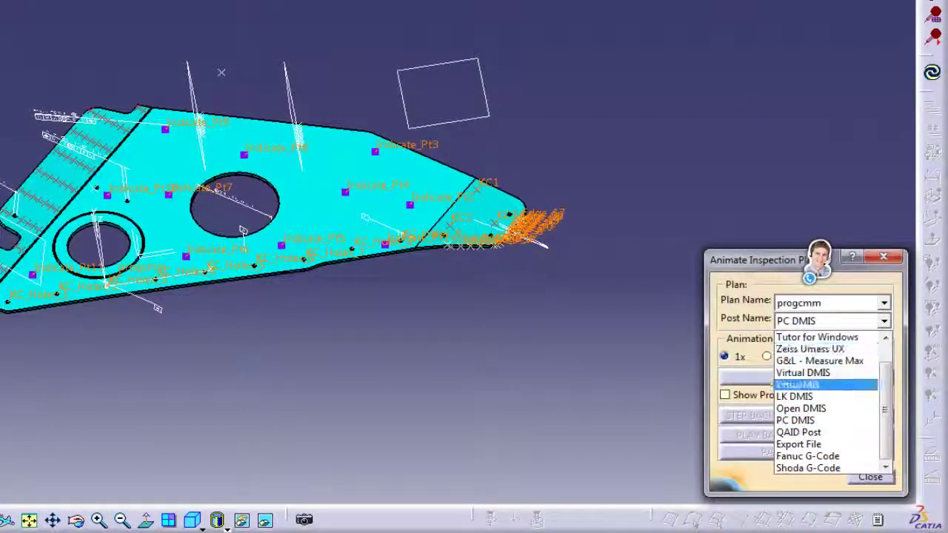
left_click(797, 420)
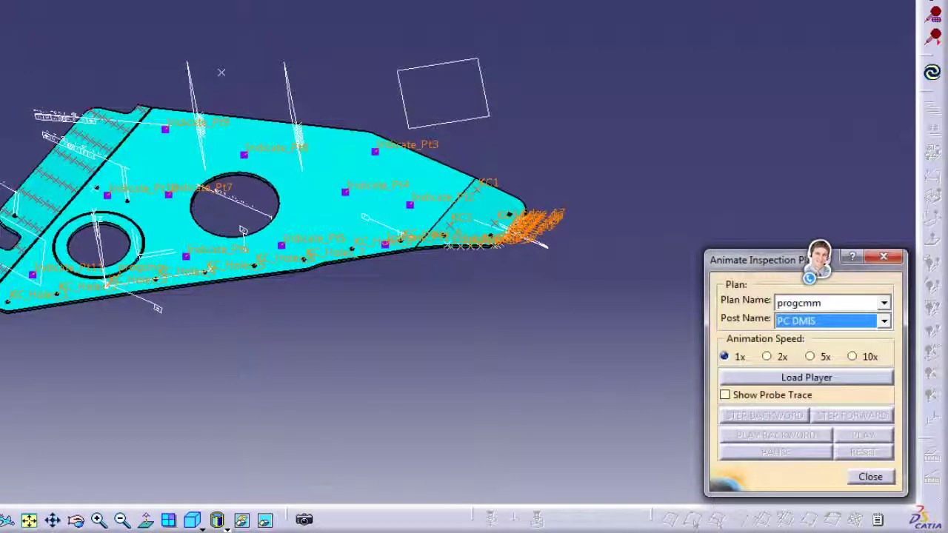
left_click(810, 356)
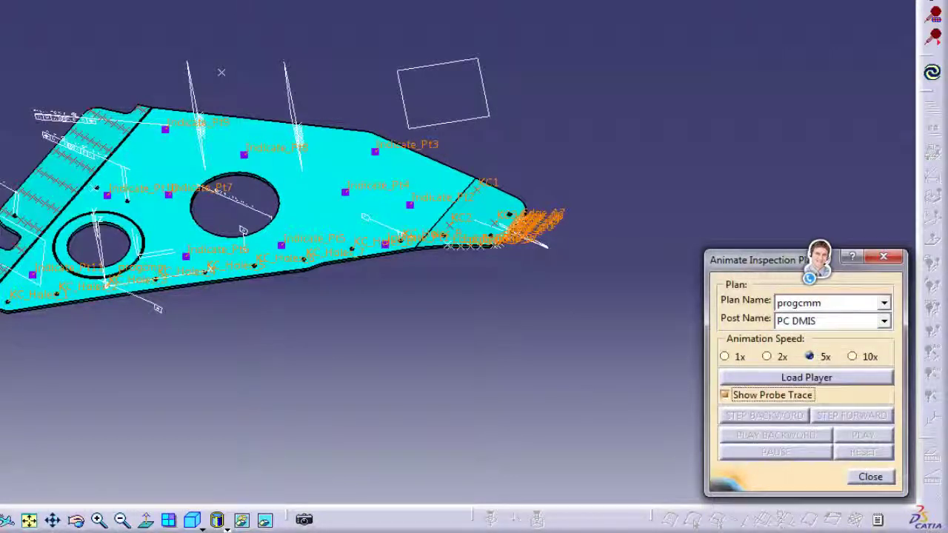
left_click(807, 378)
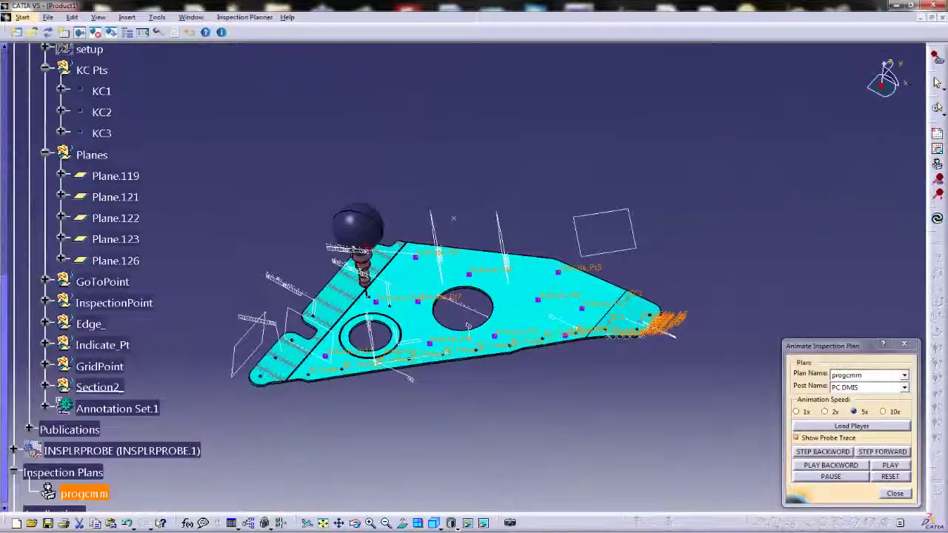
Step: Play the plan's probe animation, watch the traced path over the plate and its long side flange, and close the player
left_click(831, 477)
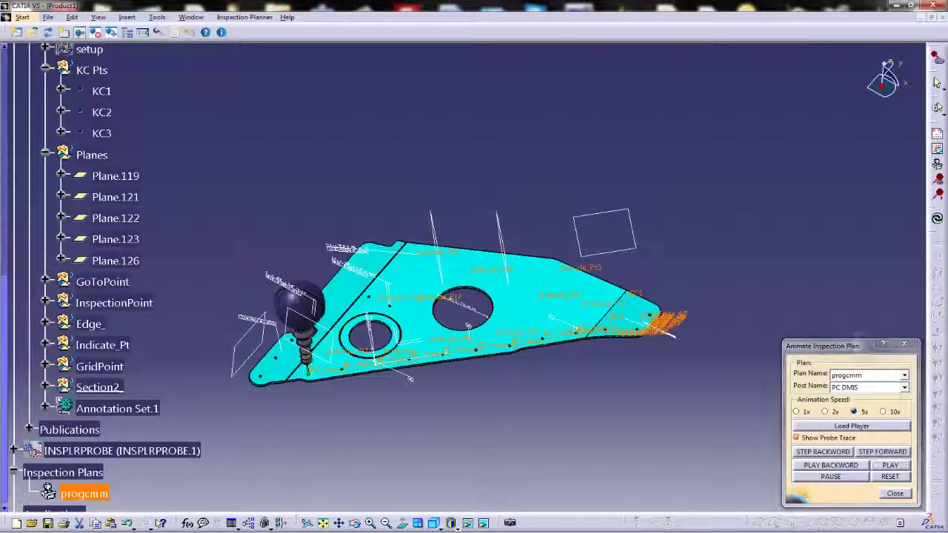
middle_click_drag(482, 403, 515, 361)
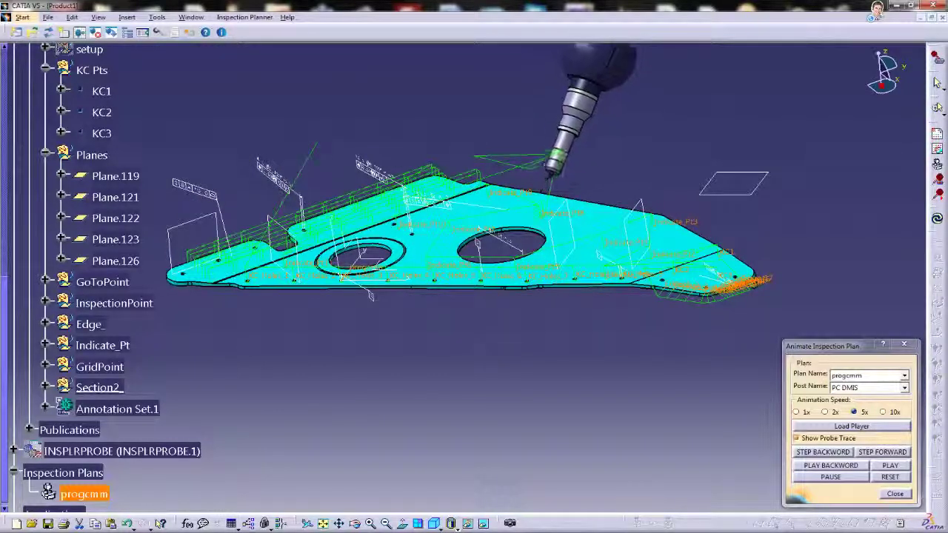
middle_click_drag(741, 347, 438, 404)
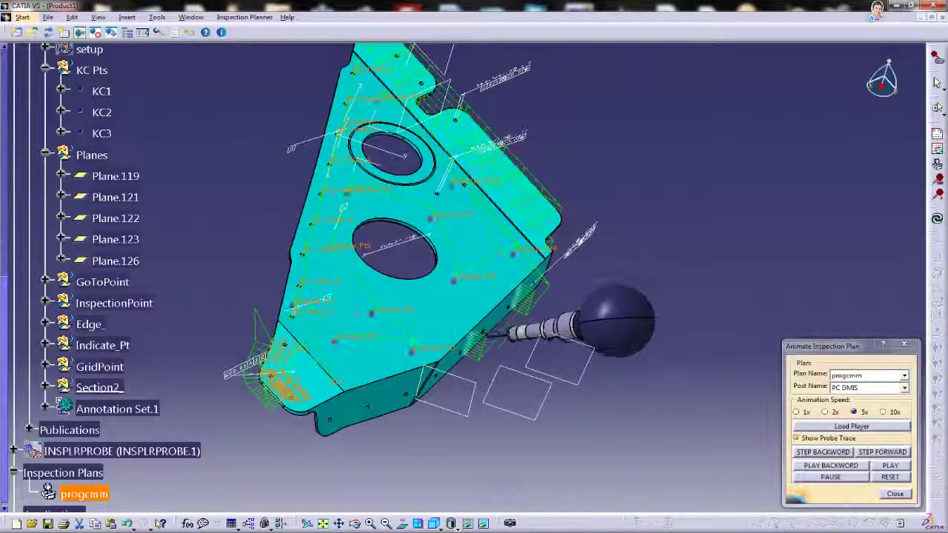
left_click(895, 494)
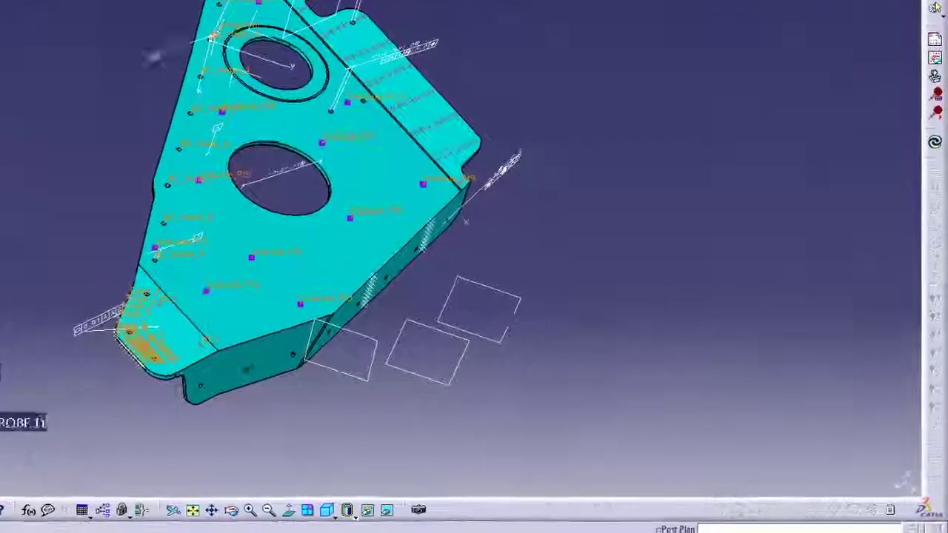
Step: Post the progcmm inspection plan for PC DMIS, with saving of the aptsource and plan files enabled
left_click(938, 179)
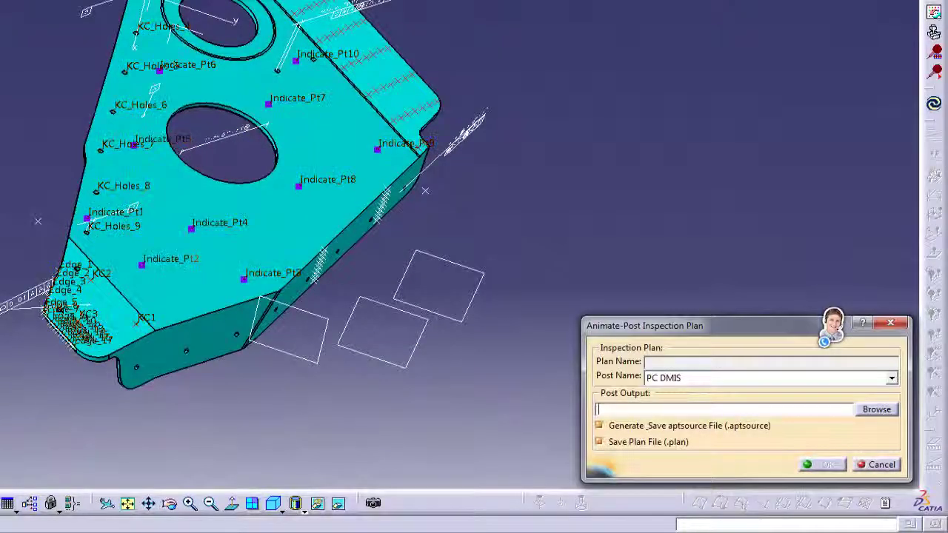
type("progcmm")
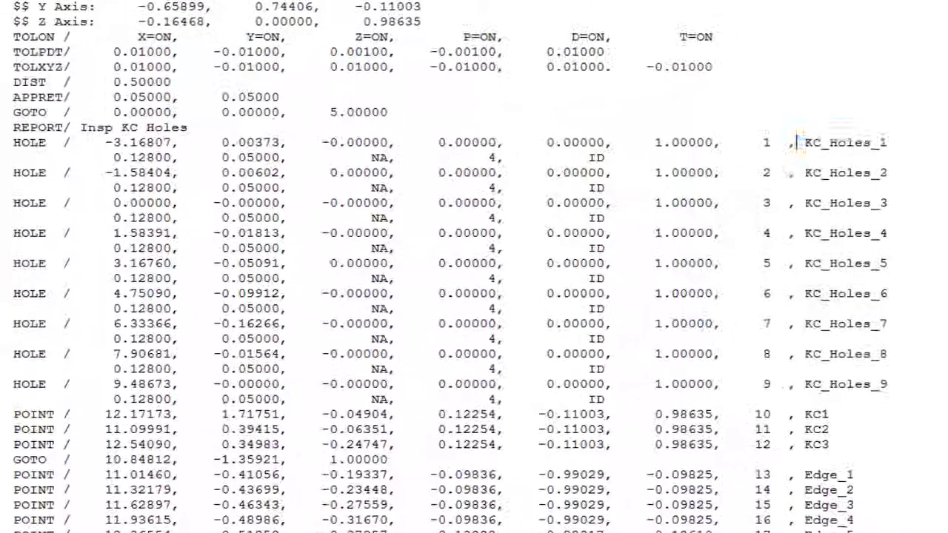
Step: Examine the feature names in the saved plan file and the CMM reference axis definition in the aptsource file
left_click_drag(797, 142, 895, 142)
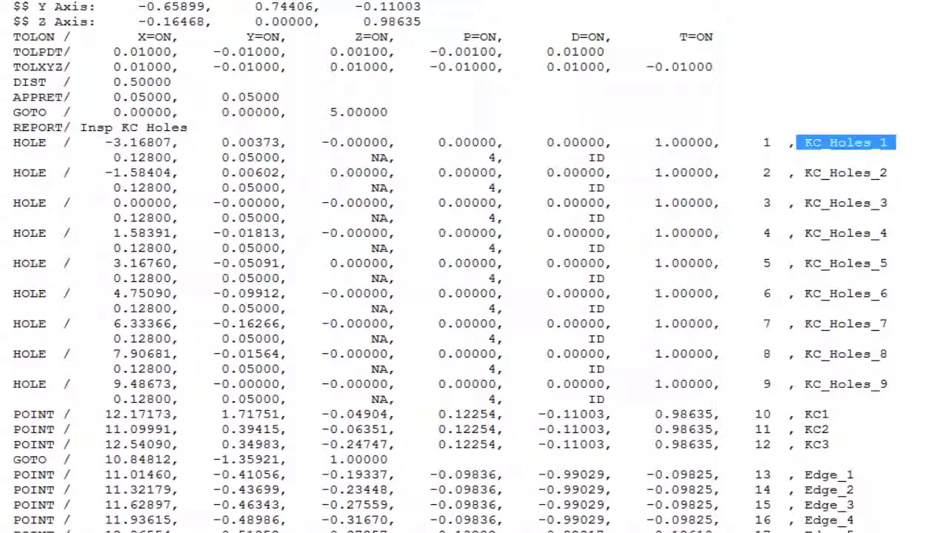
left_click(804, 415)
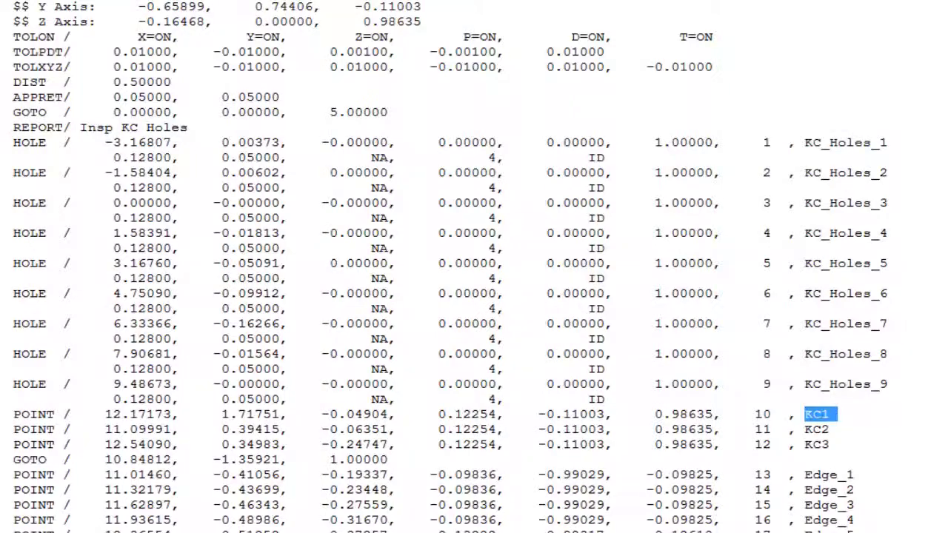
scroll(474, 267, "down", 3)
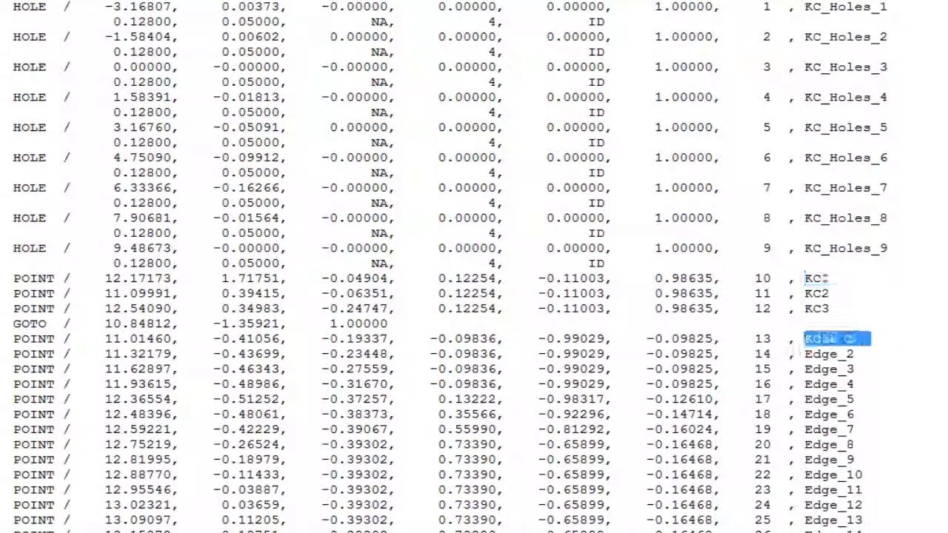
scroll(474, 266, "down", 9)
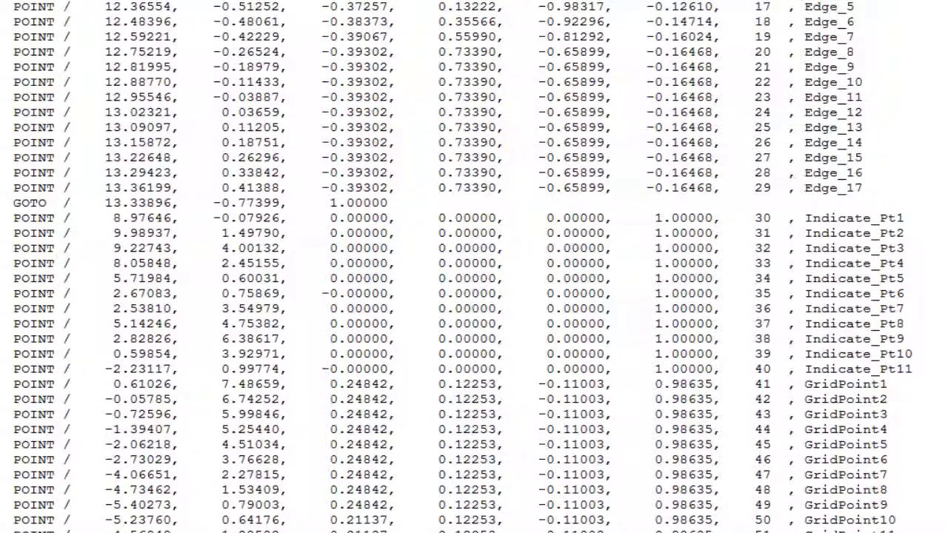
scroll(474, 266, "up", 5)
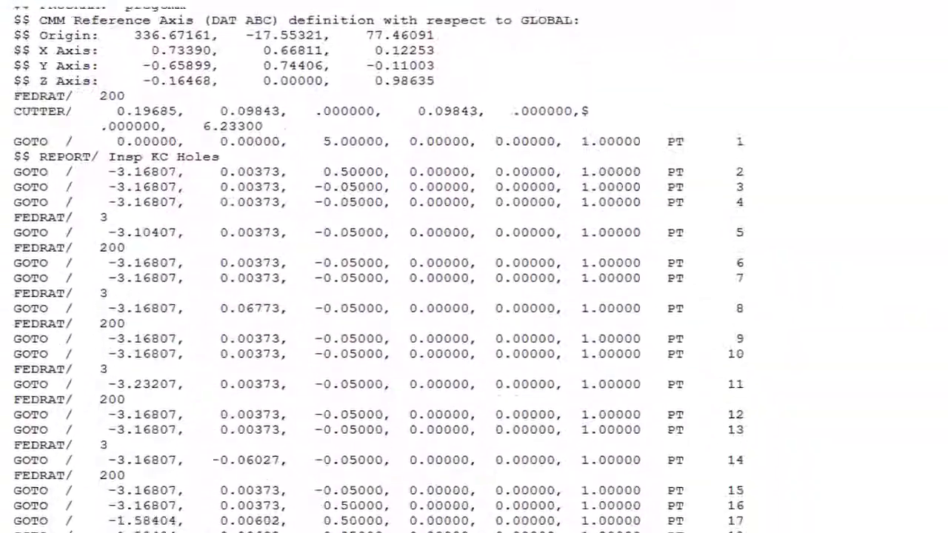
scroll(474, 267, "up", 3)
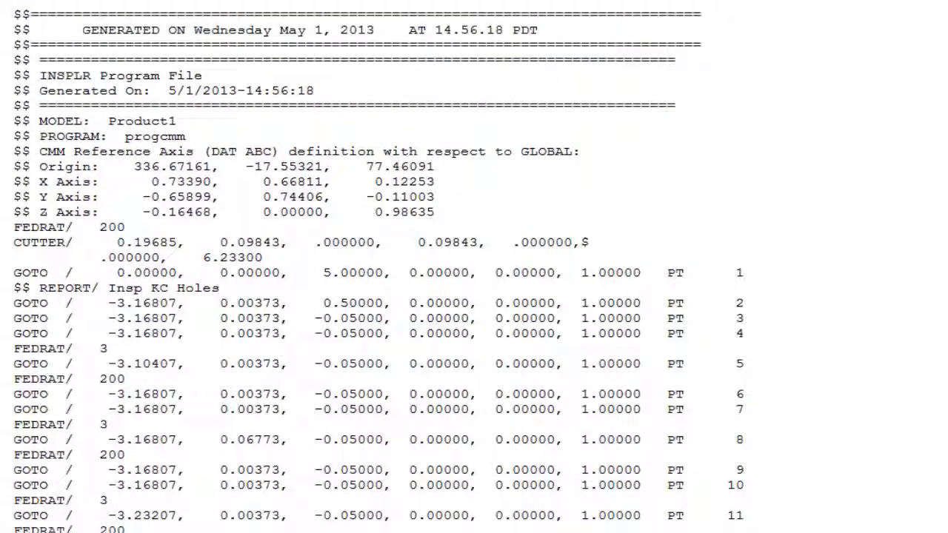
left_click_drag(135, 167, 438, 225)
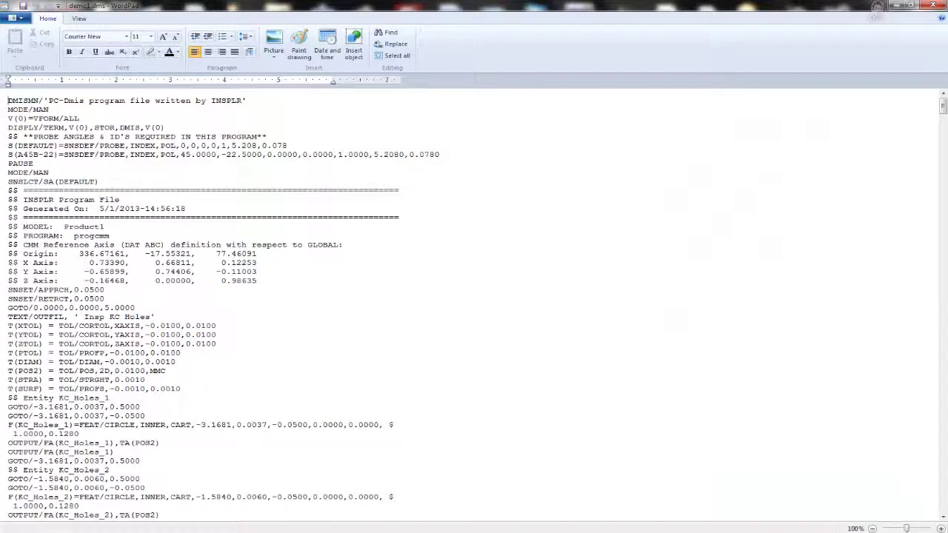
Step: Examine the probe definitions, default probe selection and KC Holes report text in demo1.dms in WordPad
left_click_drag(8, 146, 94, 146)
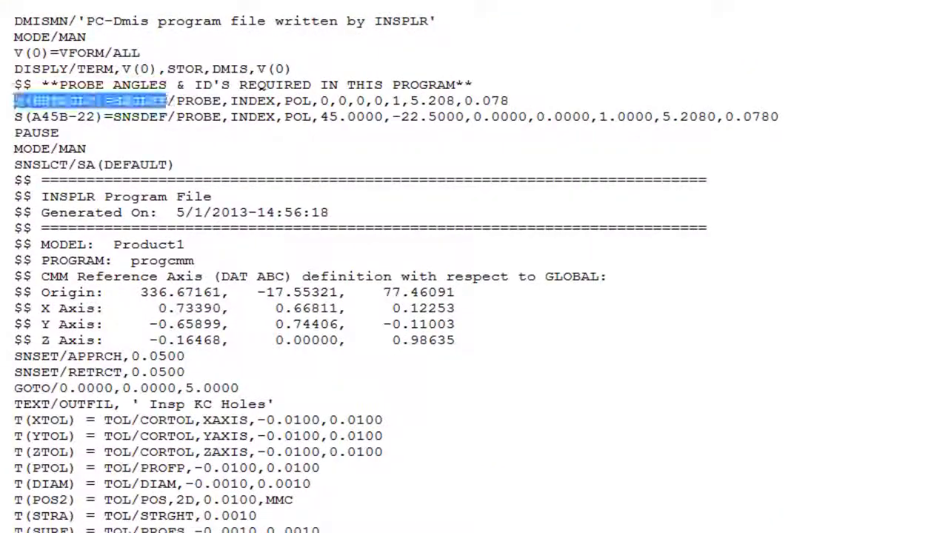
left_click_drag(166, 100, 784, 117)
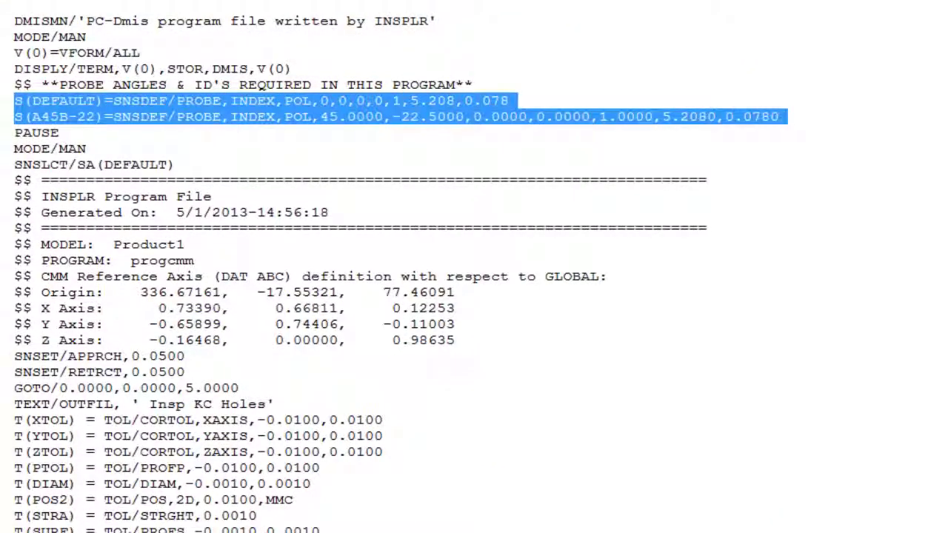
left_click_drag(15, 166, 182, 165)
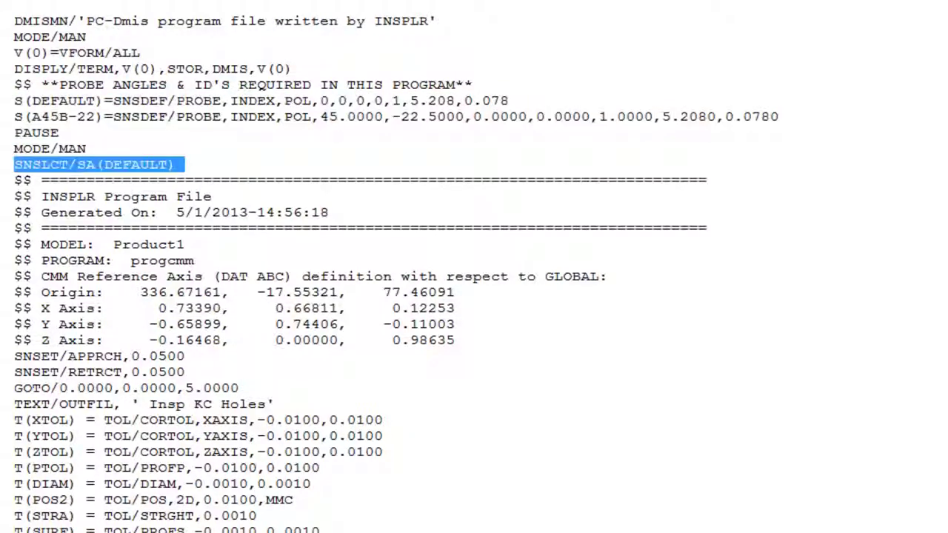
left_click(7, 356)
left_click_drag(14, 404, 283, 404)
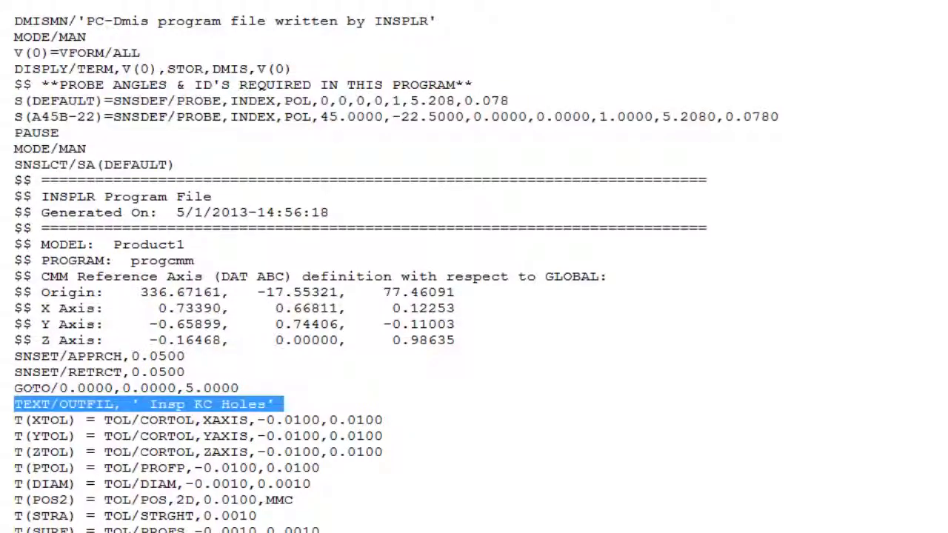
Step: Examine the tolerance definitions and the GOTO moves for KC_Holes_1 in the DMIS program
left_click_drag(14, 420, 392, 420)
scroll(356, 267, "down", 4)
left_click(8, 333)
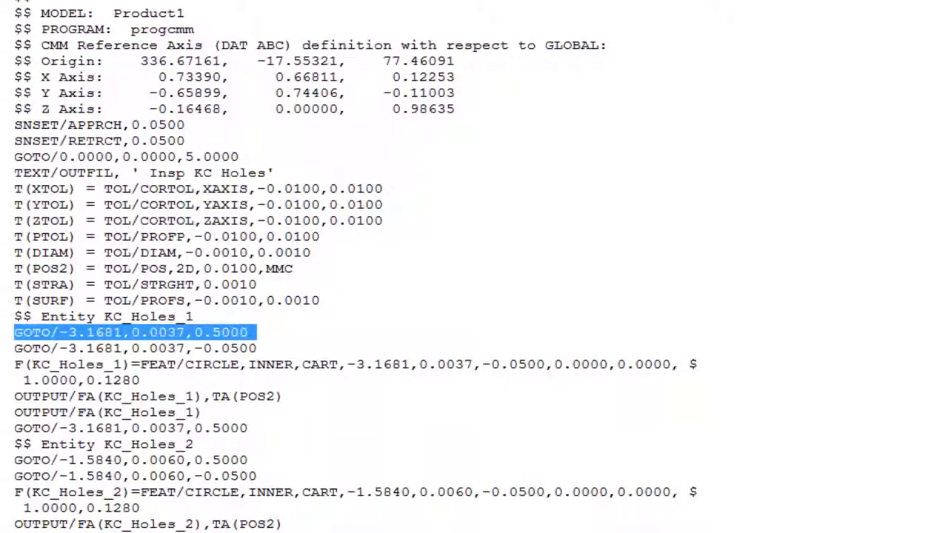
left_click(7, 348)
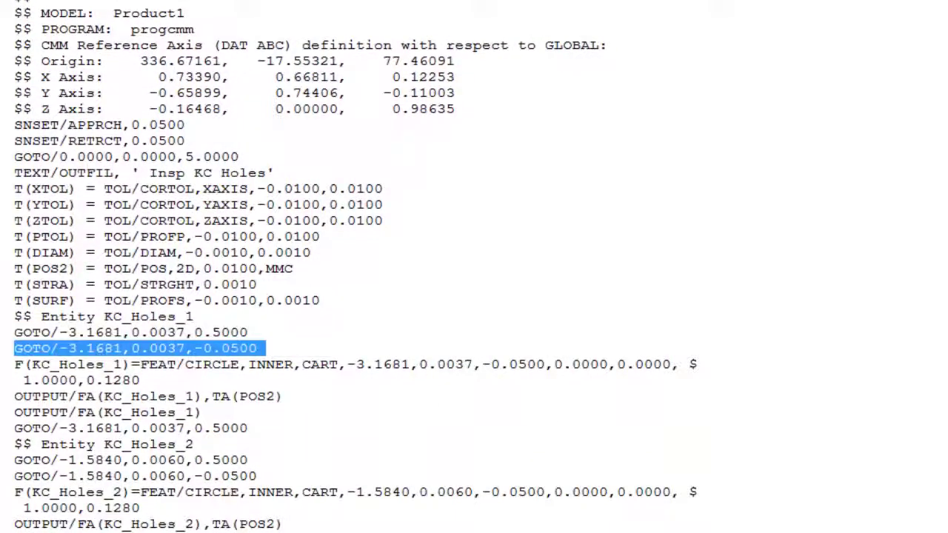